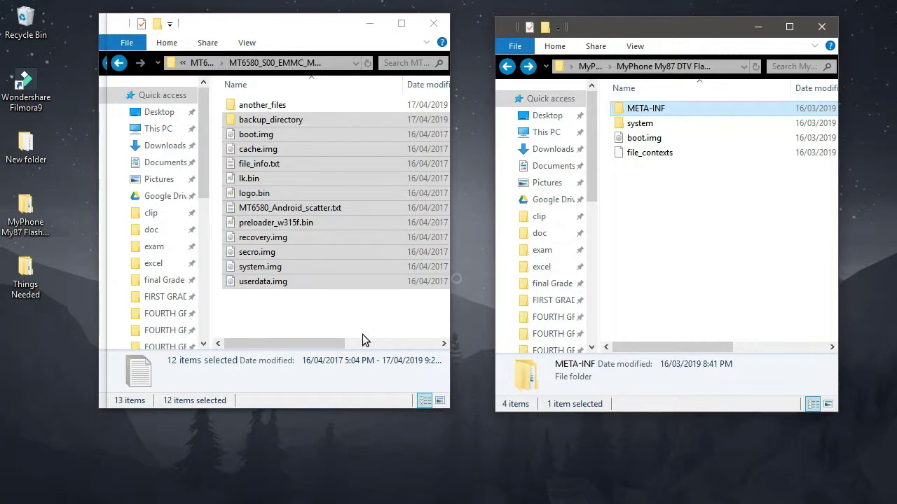
Browse the MyPhone My87 package's system and app folders, then select boot.img through userdata.img
{"action": "left_click", "coordinate": [286, 314]}
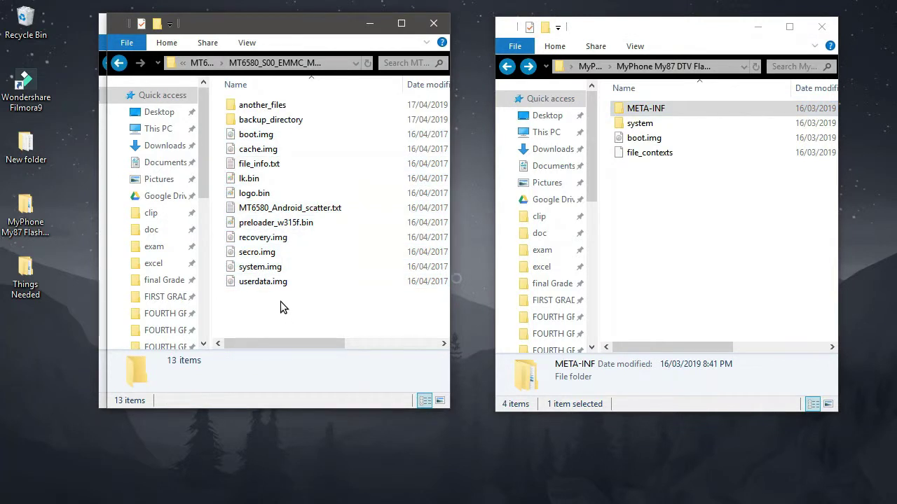
{"action": "left_click_drag", "start_coordinate": [628, 182], "coordinate": [630, 113]}
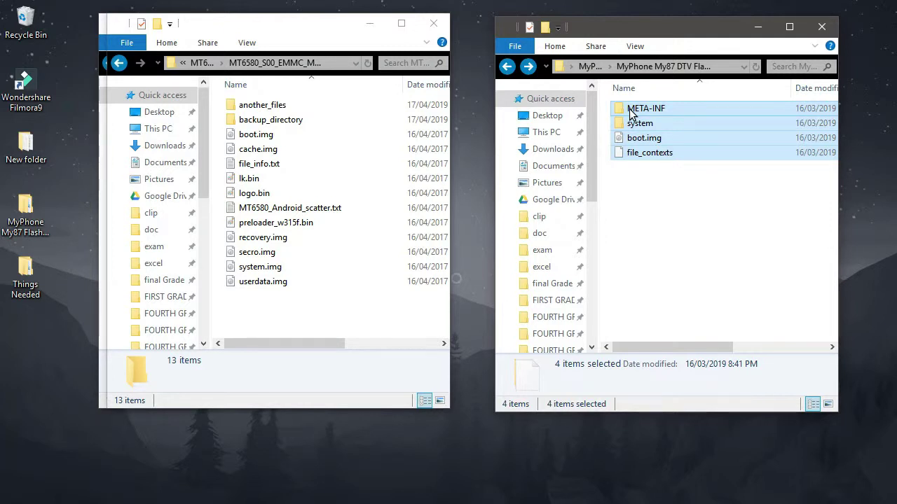
{"action": "double_click", "coordinate": [633, 125]}
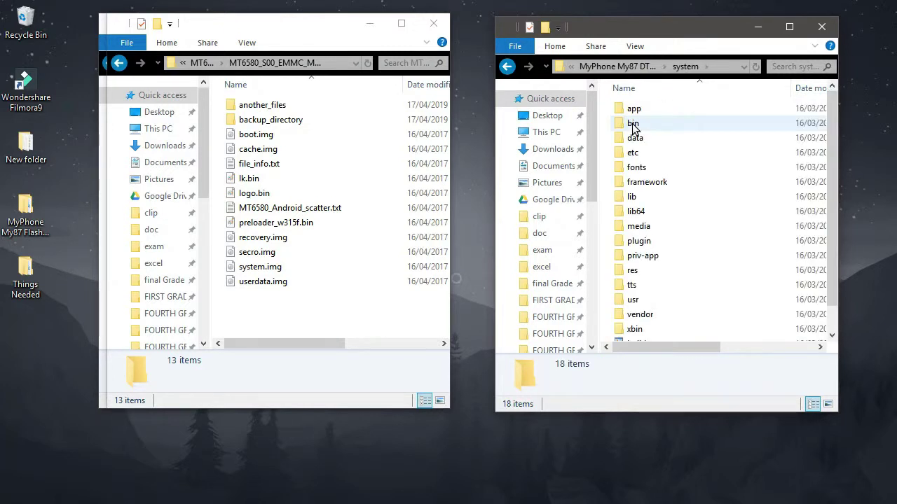
{"action": "double_click", "coordinate": [633, 108]}
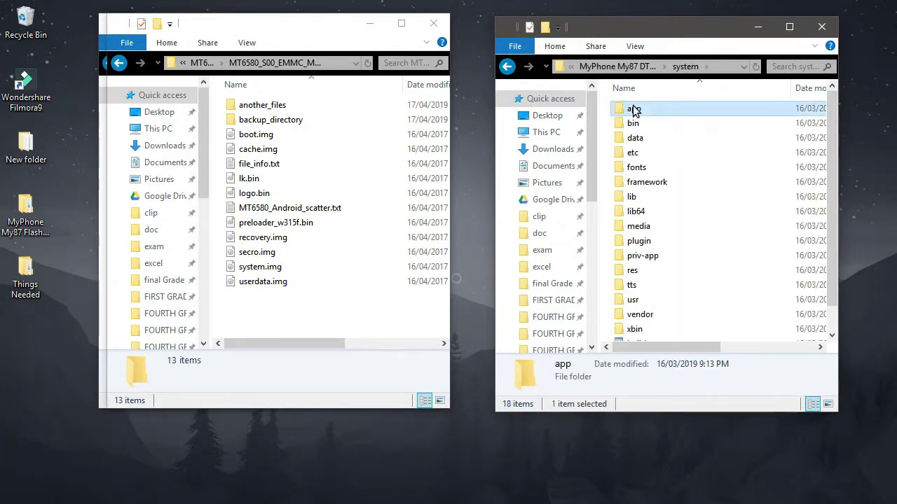
{"action": "left_click", "coordinate": [508, 67]}
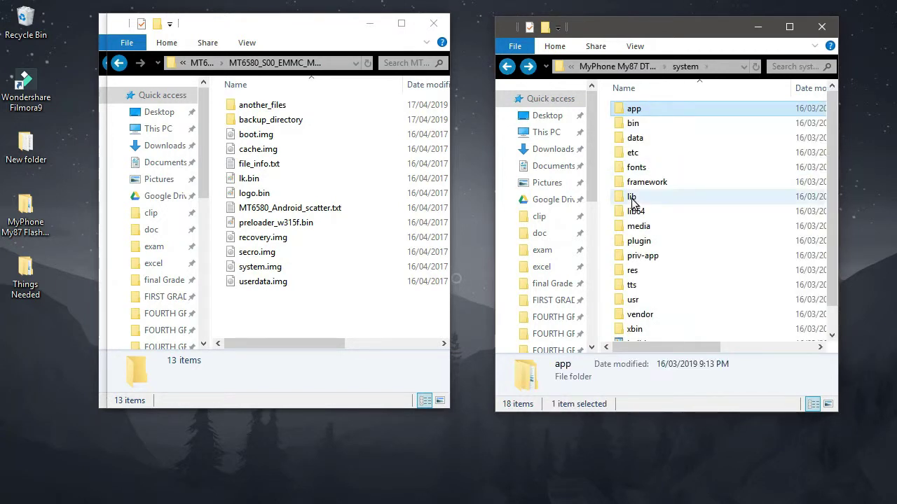
{"action": "left_click", "coordinate": [288, 300]}
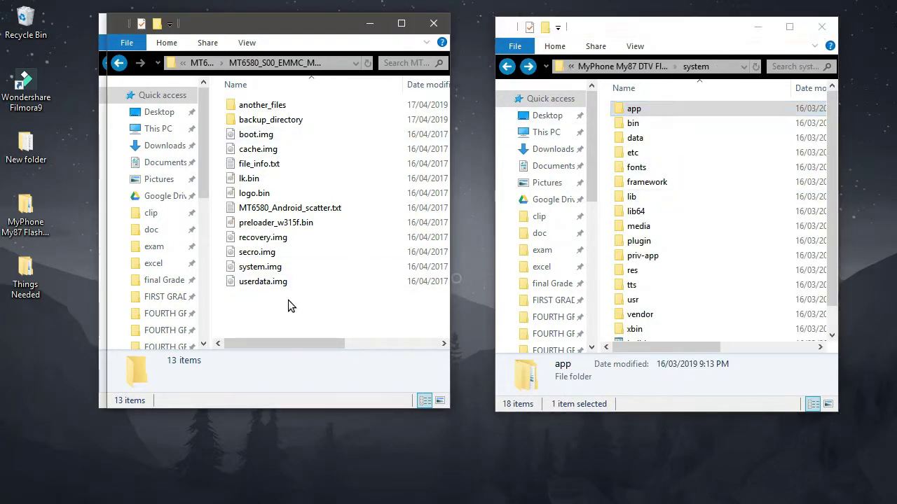
{"action": "left_click_drag", "start_coordinate": [288, 300], "coordinate": [282, 135]}
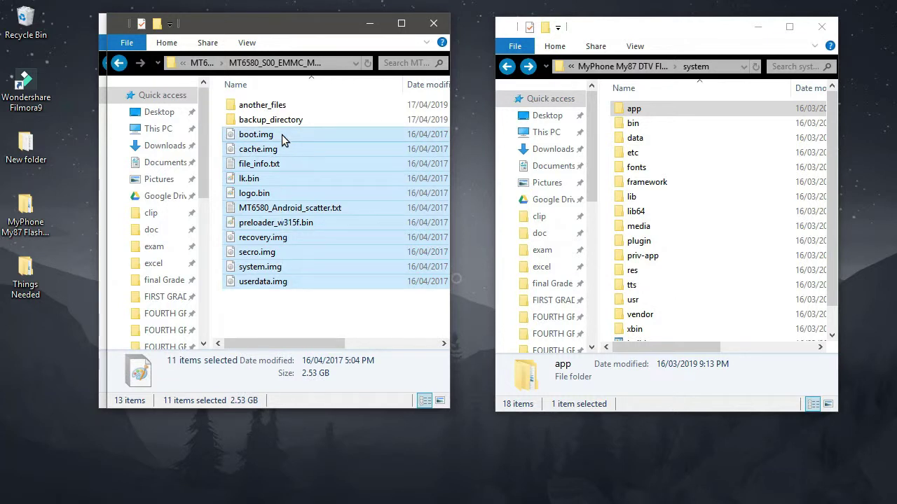
Go up to the Things Needed folder and open the USG18a1232 tool folder
{"action": "left_click", "coordinate": [265, 271]}
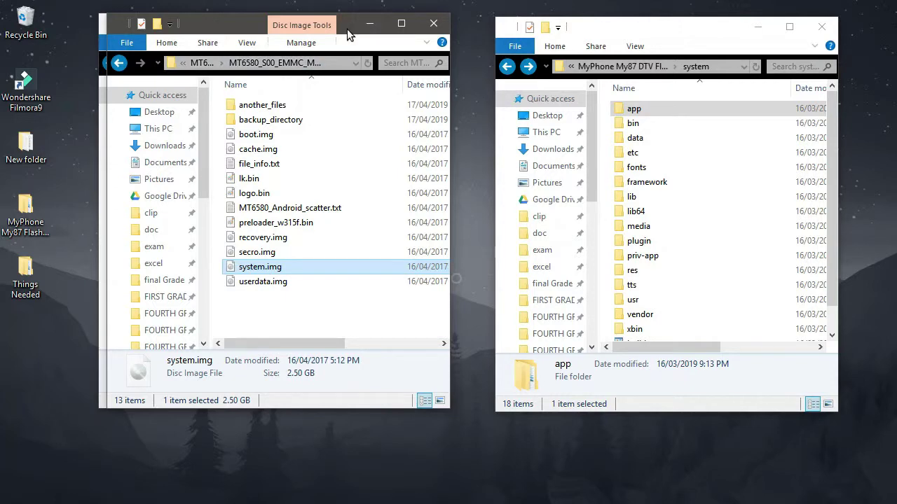
{"action": "left_click_drag", "start_coordinate": [347, 29], "coordinate": [606, 49]}
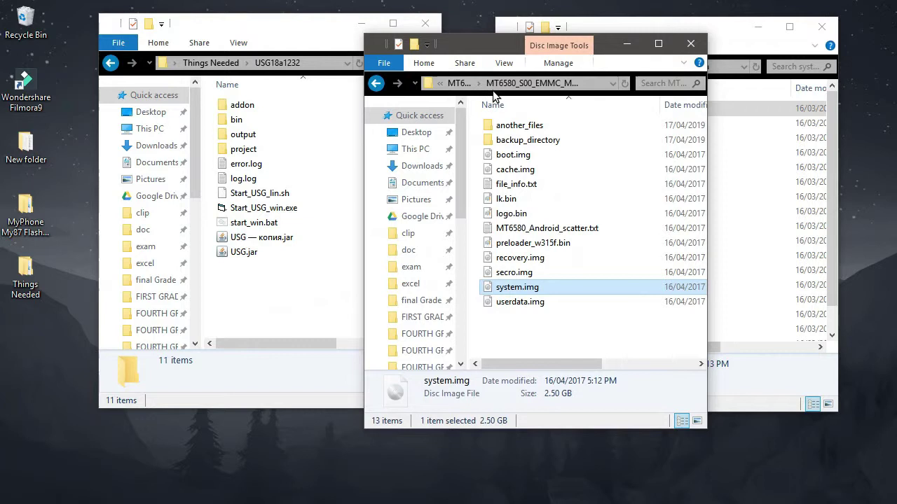
{"action": "left_click", "coordinate": [455, 87]}
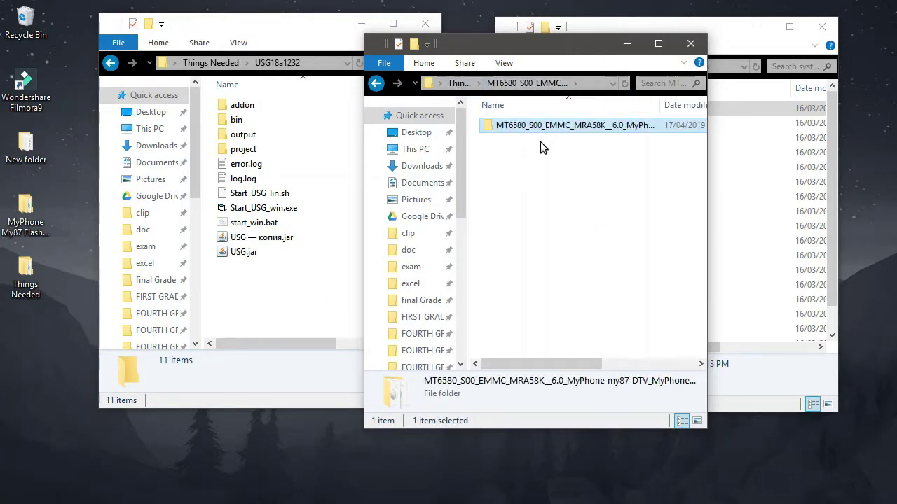
{"action": "mouse_move", "coordinate": [529, 129]}
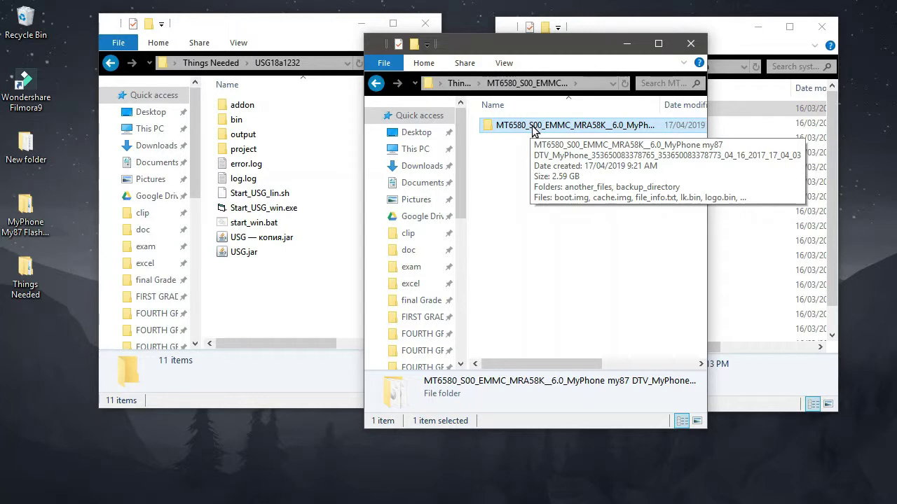
{"action": "left_click", "coordinate": [203, 63]}
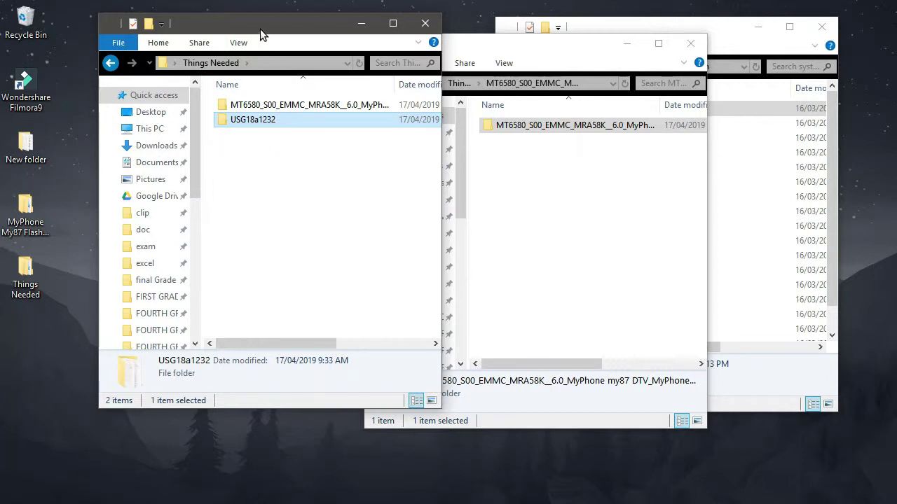
{"action": "double_click", "coordinate": [285, 119]}
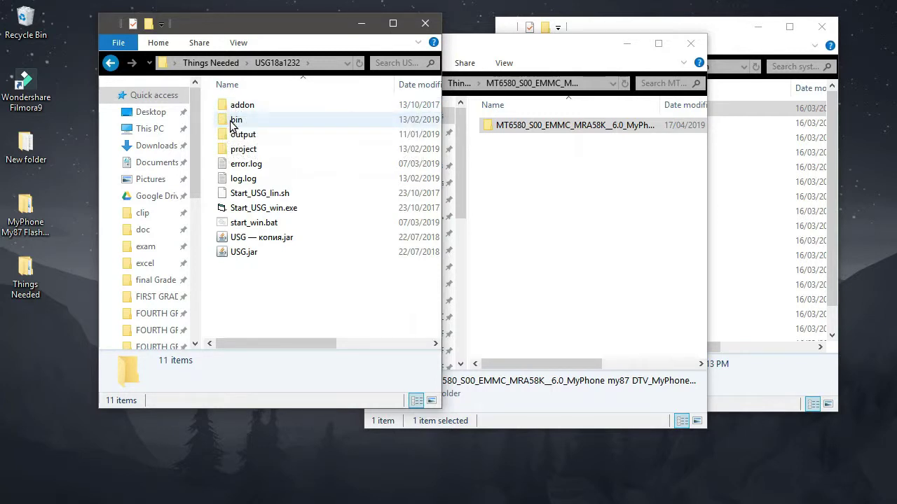
Select Start_USG_win.exe and reopen the MT6580 firmware folder in the other window
{"action": "mouse_move", "coordinate": [227, 151]}
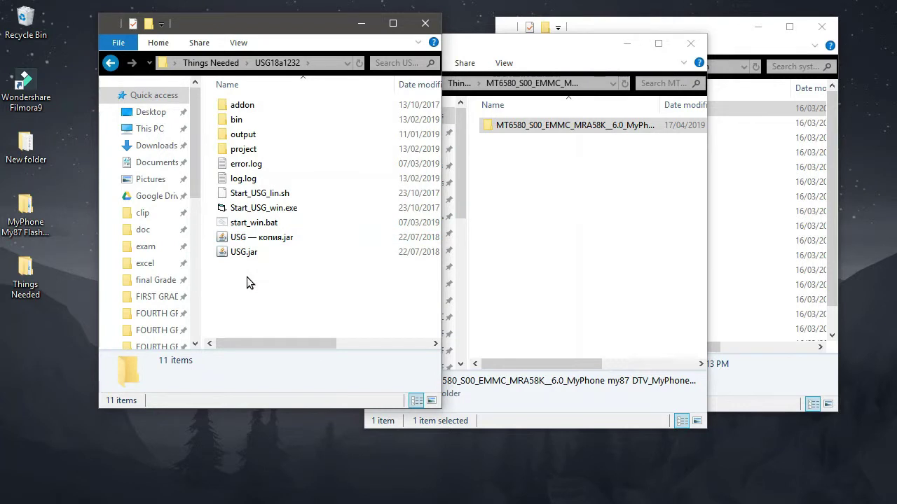
{"action": "left_click", "coordinate": [248, 209]}
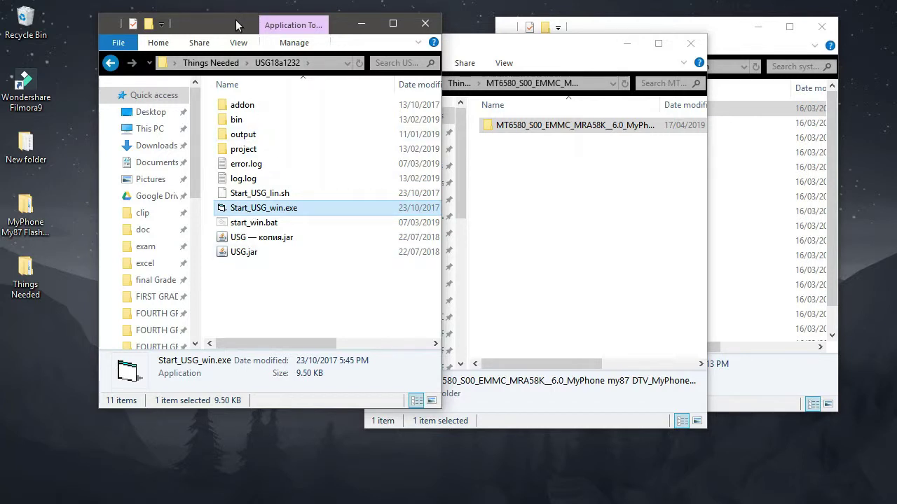
{"action": "left_click_drag", "start_coordinate": [236, 25], "coordinate": [212, 30]}
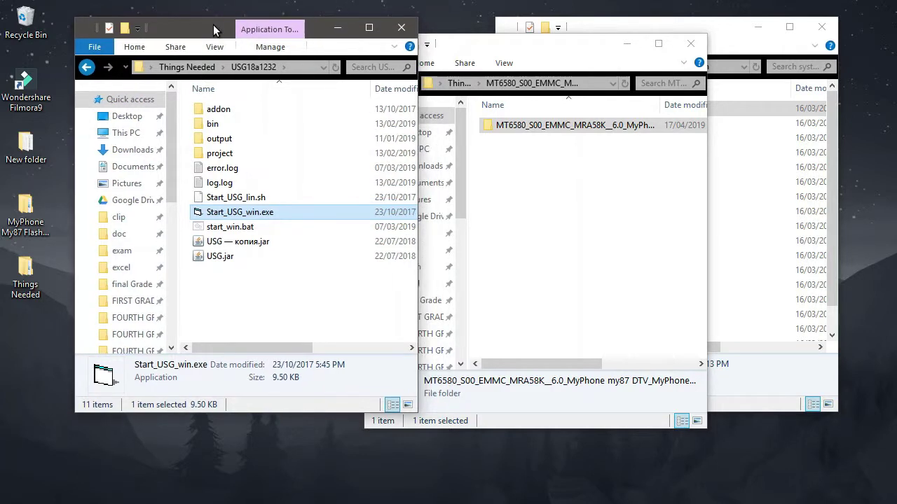
{"action": "double_click", "coordinate": [515, 126]}
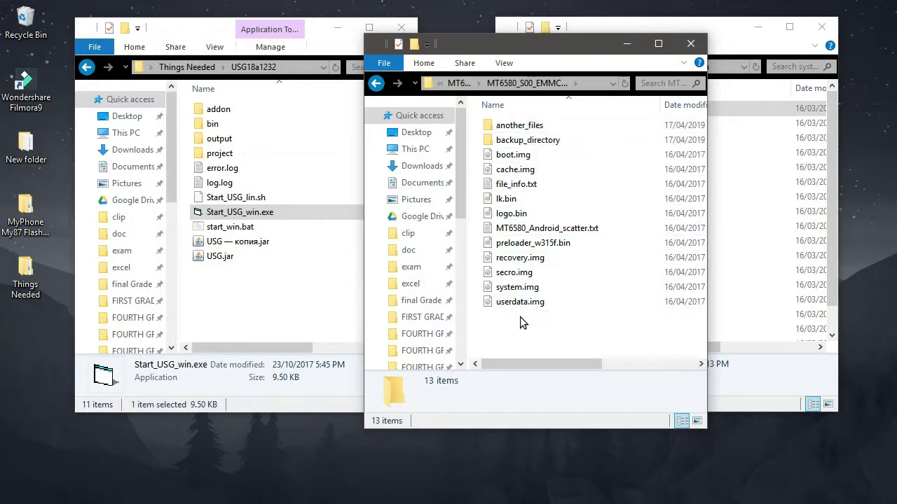
Copy boot.img and system.img into USG18a1232\project, then return to USG18a1232
{"action": "left_click", "coordinate": [508, 162]}
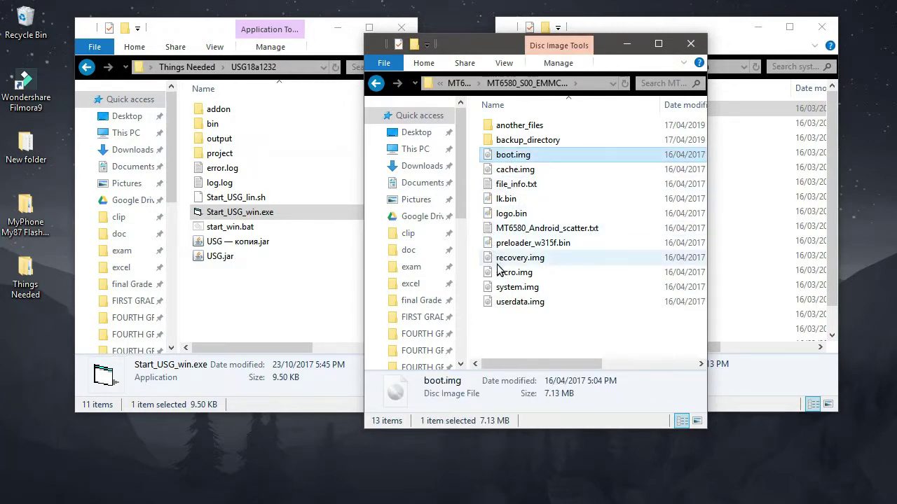
{"action": "left_click", "coordinate": [506, 289], "text": "ctrl"}
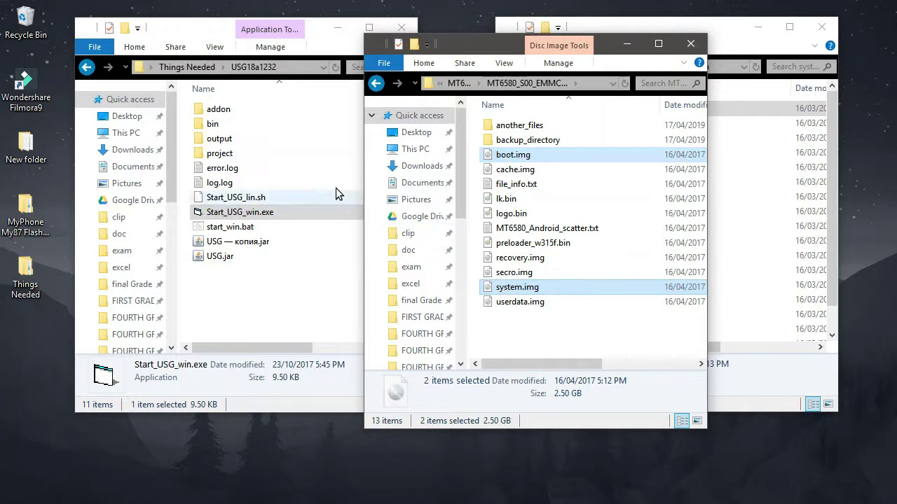
{"action": "double_click", "coordinate": [245, 156]}
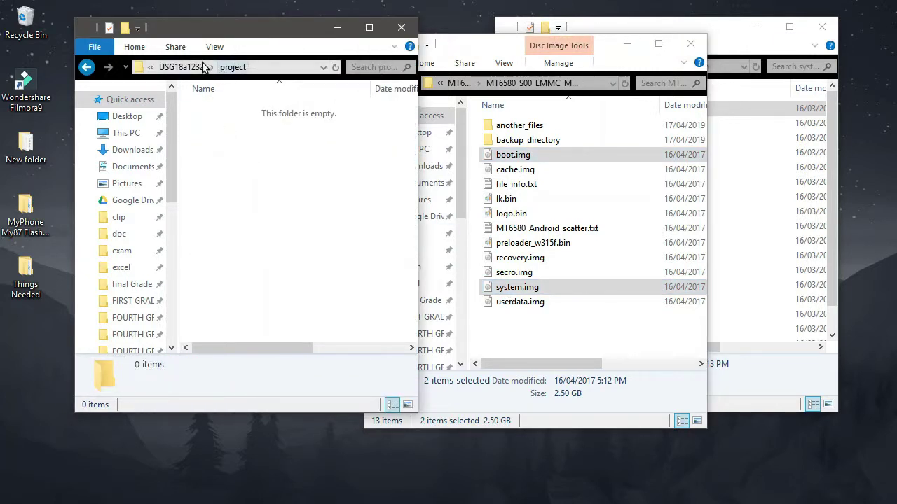
{"action": "right_click", "coordinate": [266, 165]}
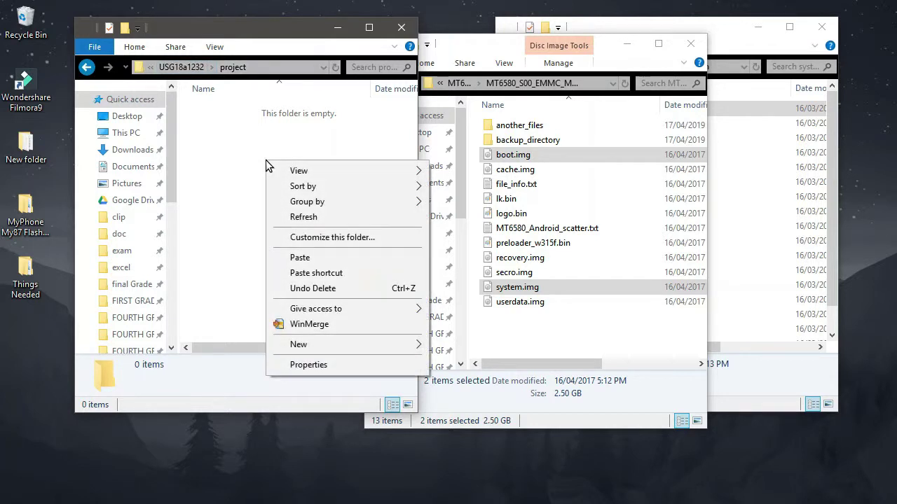
{"action": "left_click", "coordinate": [299, 258]}
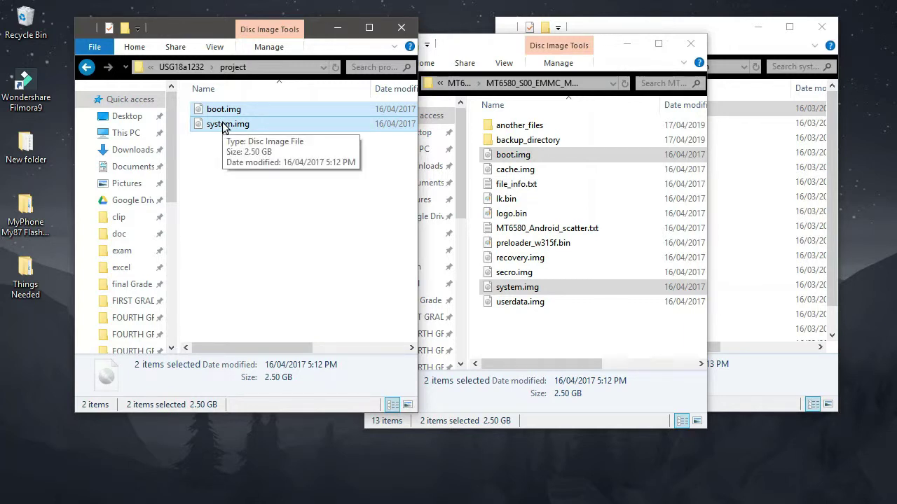
{"action": "left_click", "coordinate": [197, 72]}
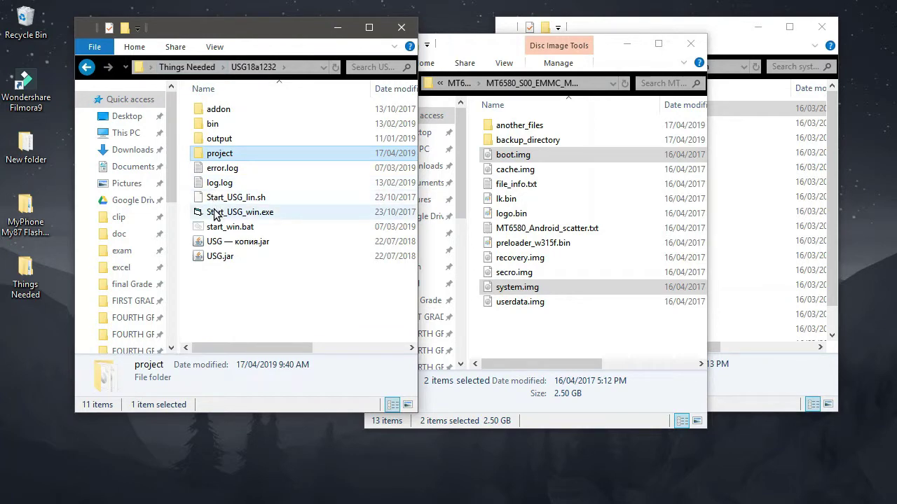
Run Start_USG_win.exe as administrator to launch Updater Script Generator v0.18b
{"action": "left_click", "coordinate": [214, 213]}
{"action": "right_click", "coordinate": [215, 213]}
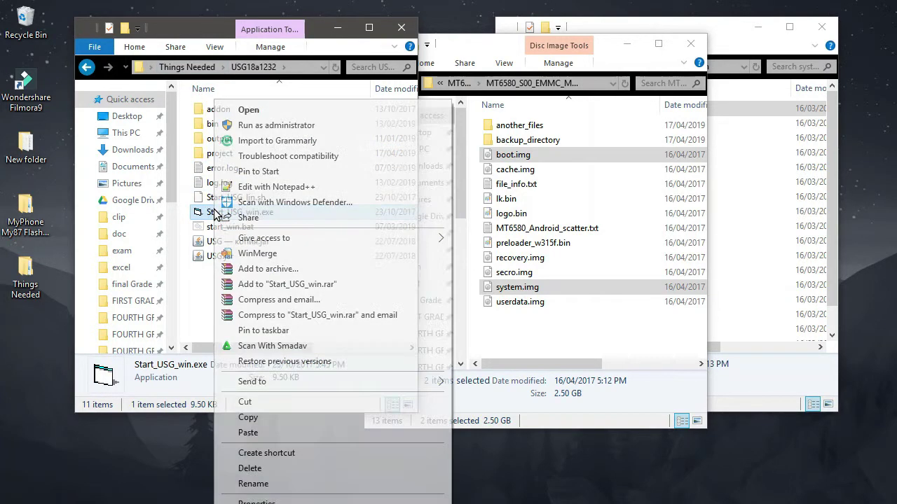
{"action": "left_click", "coordinate": [255, 126]}
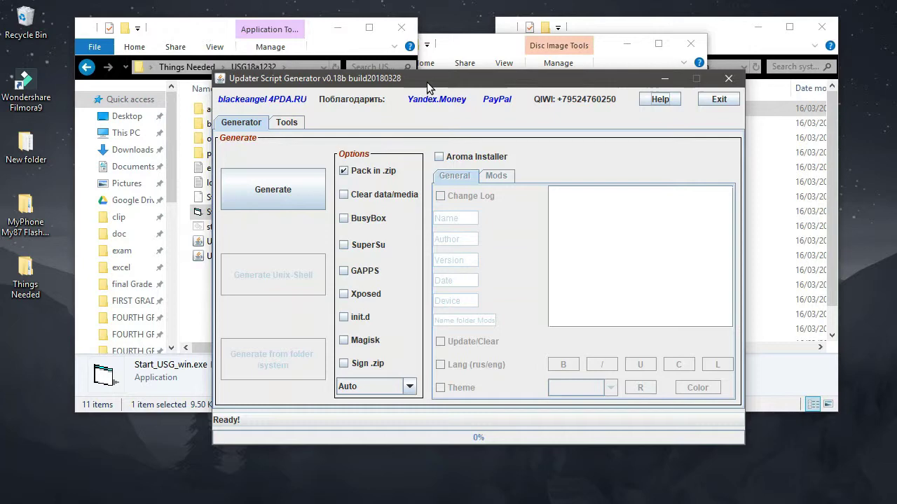
Choose Keep Run in Smadav's alert so the Updater Script Generator keeps running
{"action": "left_click_drag", "start_coordinate": [429, 87], "coordinate": [402, 77]}
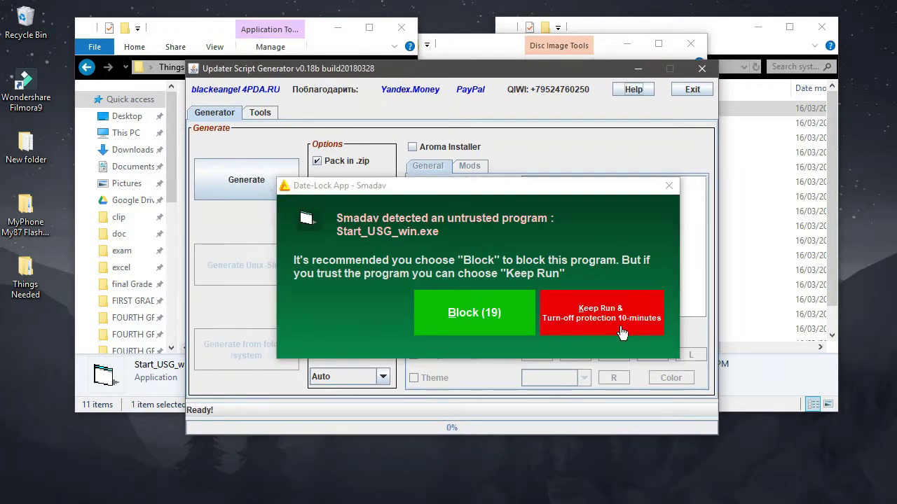
{"action": "left_click", "coordinate": [598, 318]}
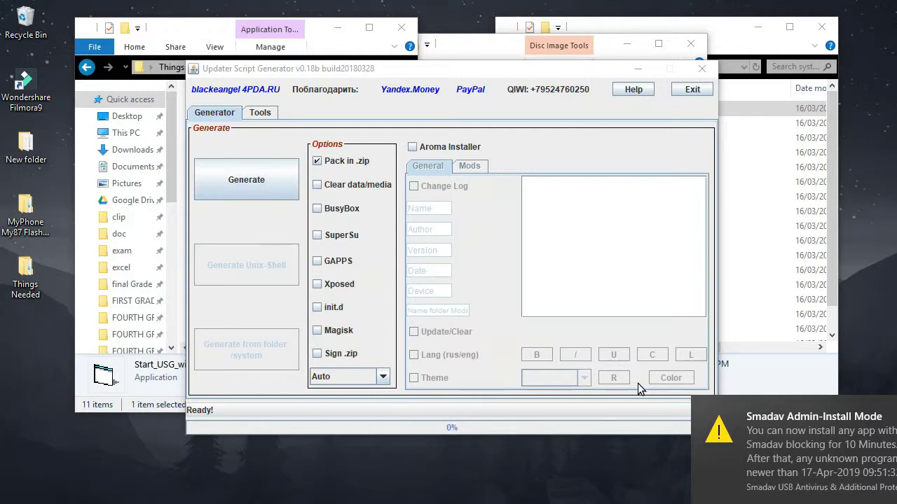
{"action": "left_click", "coordinate": [360, 69]}
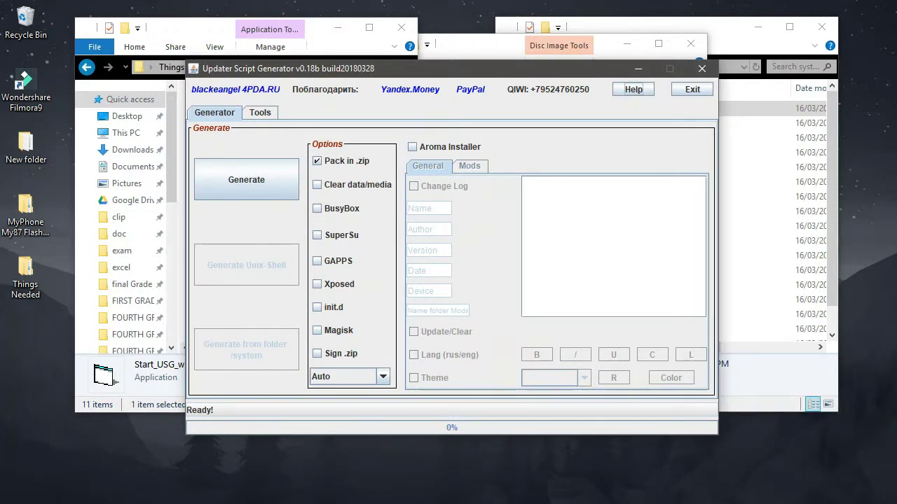
Set Smadav to Allow Windows-Script & Office-Macro (Until Restart) and confirm the notice
{"action": "left_click", "coordinate": [787, 503]}
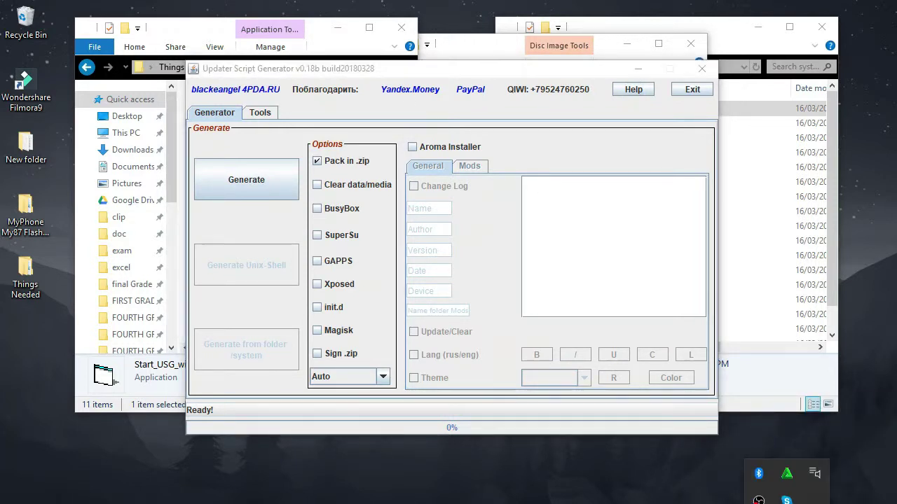
{"action": "right_click", "coordinate": [787, 475]}
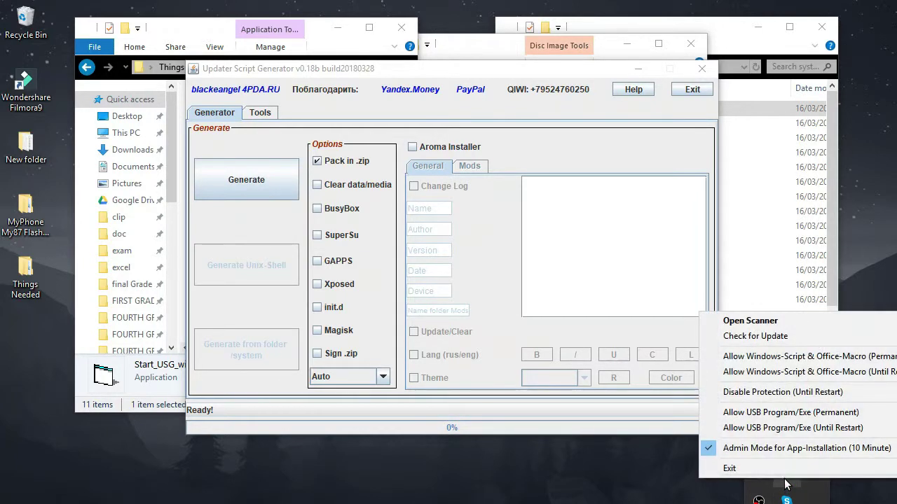
{"action": "left_click", "coordinate": [761, 376]}
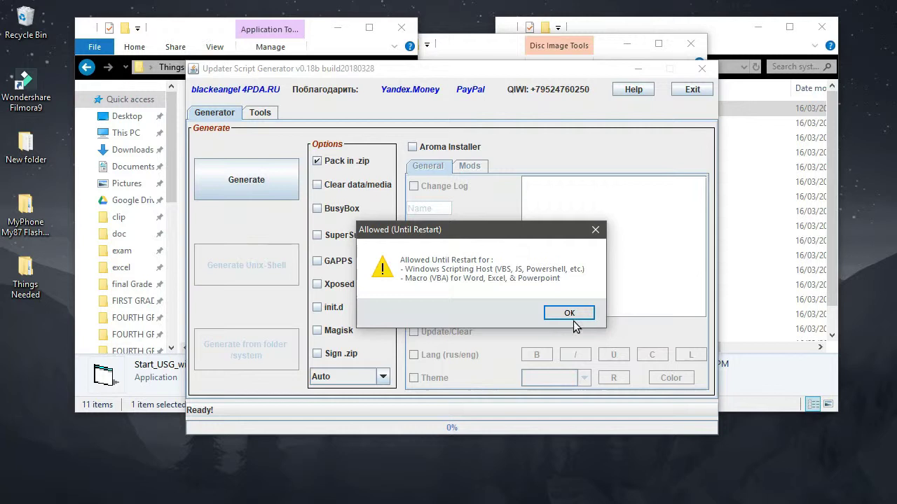
{"action": "left_click", "coordinate": [570, 316]}
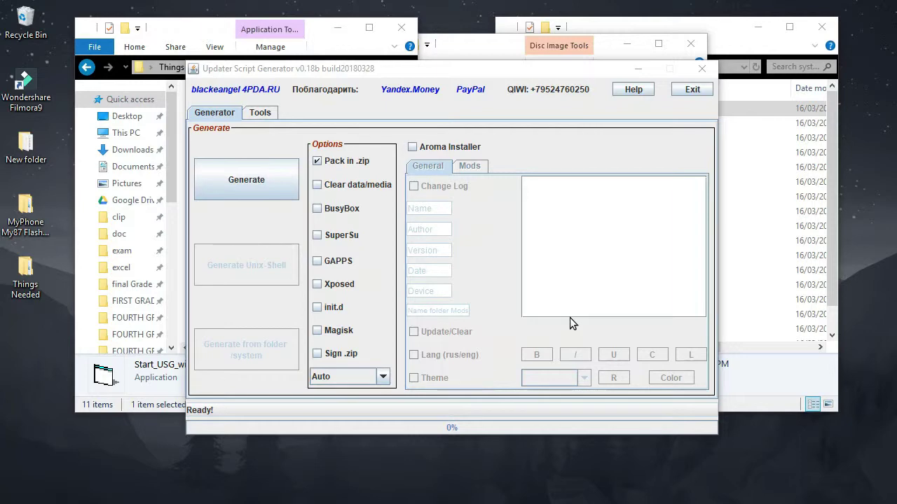
Uncheck Pack in .zip on the Generator tab, leaving Android version on Auto
{"action": "left_click", "coordinate": [416, 74]}
{"action": "left_click_drag", "start_coordinate": [416, 73], "coordinate": [350, 19]}
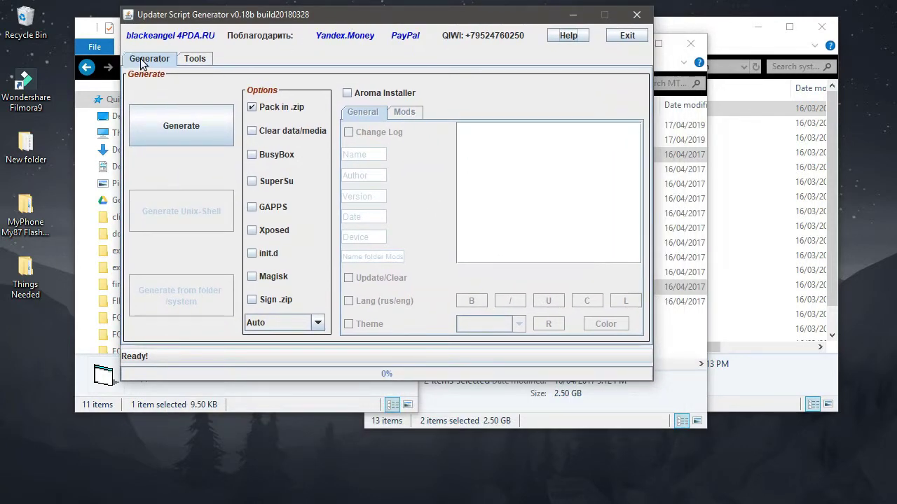
{"action": "left_click", "coordinate": [188, 59]}
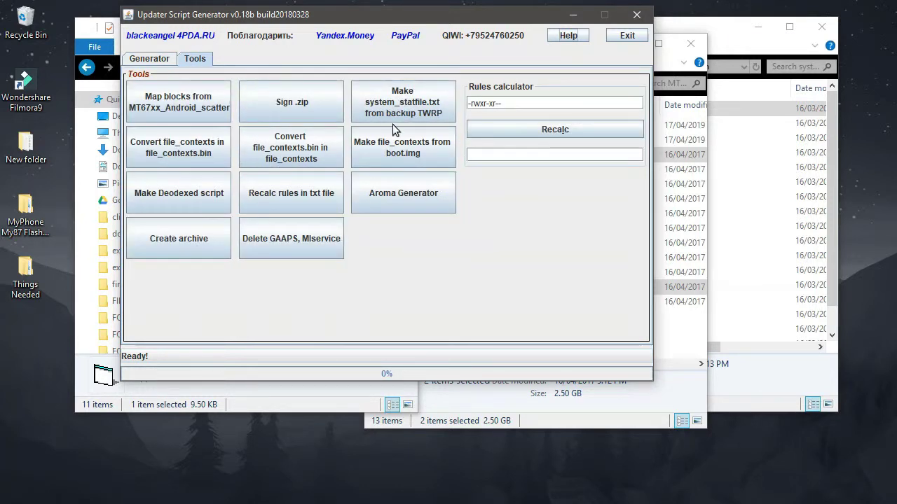
{"action": "left_click", "coordinate": [152, 60]}
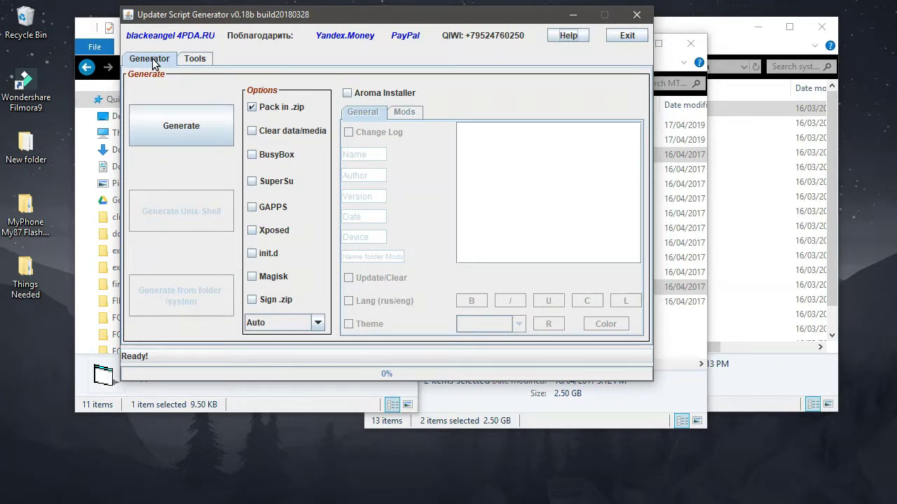
{"action": "left_click", "coordinate": [252, 110]}
{"action": "left_click", "coordinate": [300, 325]}
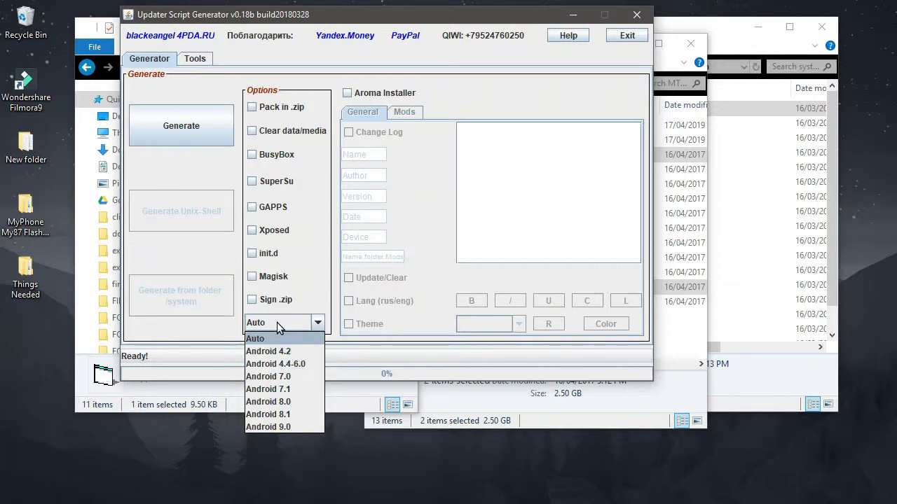
Target Android 4.4-6.0 with BusyBox and SuperSu checked and Xposed left unchecked
{"action": "left_click", "coordinate": [277, 363]}
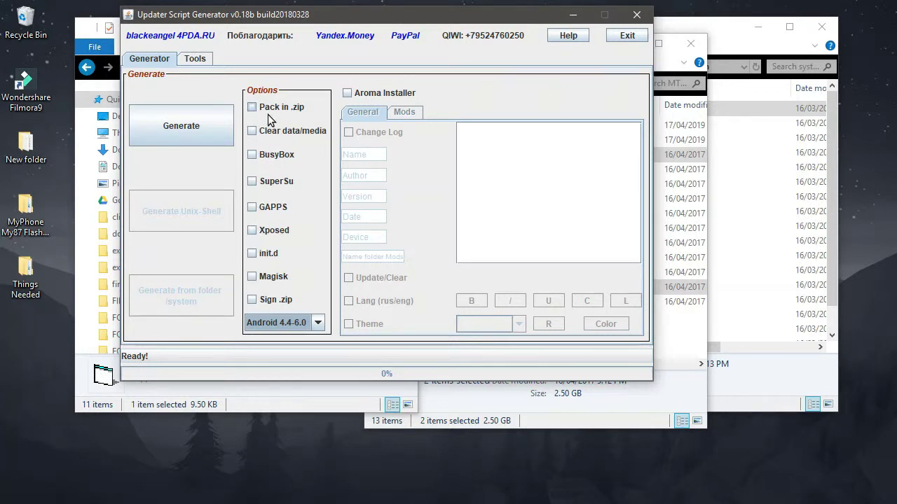
{"action": "left_click", "coordinate": [254, 155]}
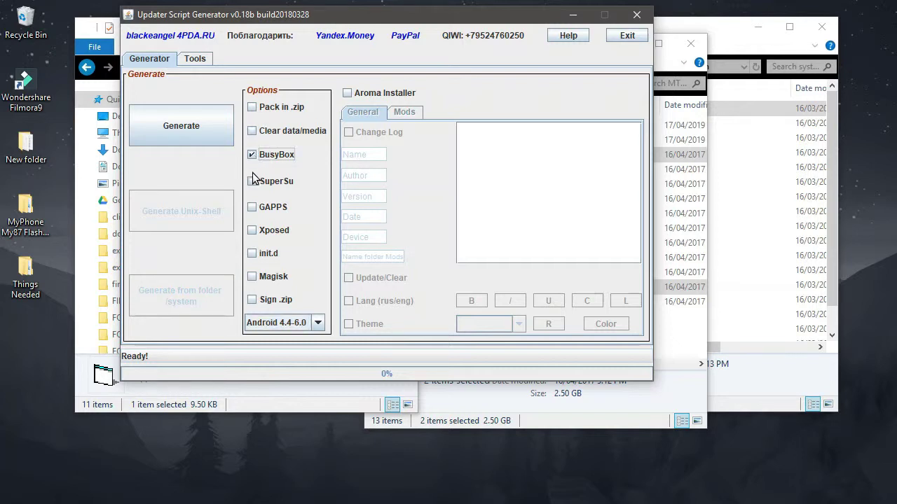
{"action": "left_click", "coordinate": [253, 182]}
{"action": "left_click", "coordinate": [253, 209]}
{"action": "left_click", "coordinate": [254, 231]}
{"action": "left_click", "coordinate": [252, 229]}
Generate the package from system.img, acknowledge Done!, and move the generator window aside
{"action": "left_click", "coordinate": [175, 127]}
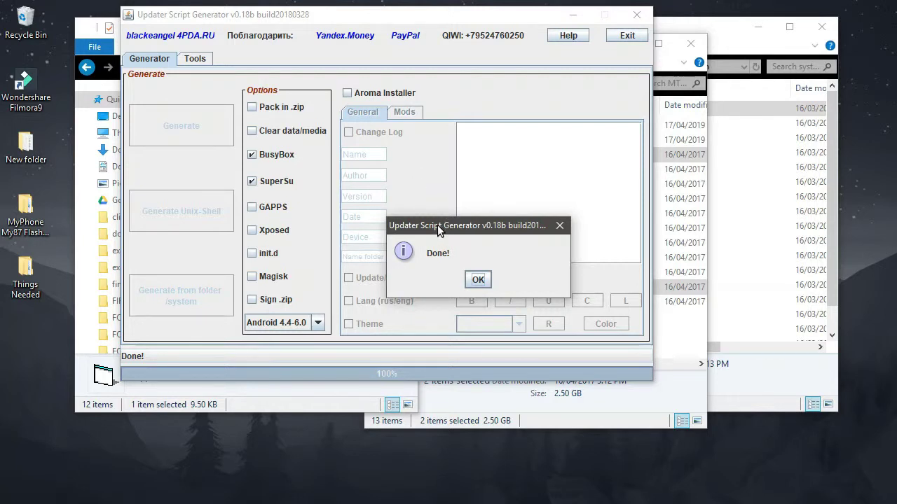
{"action": "left_click", "coordinate": [473, 277]}
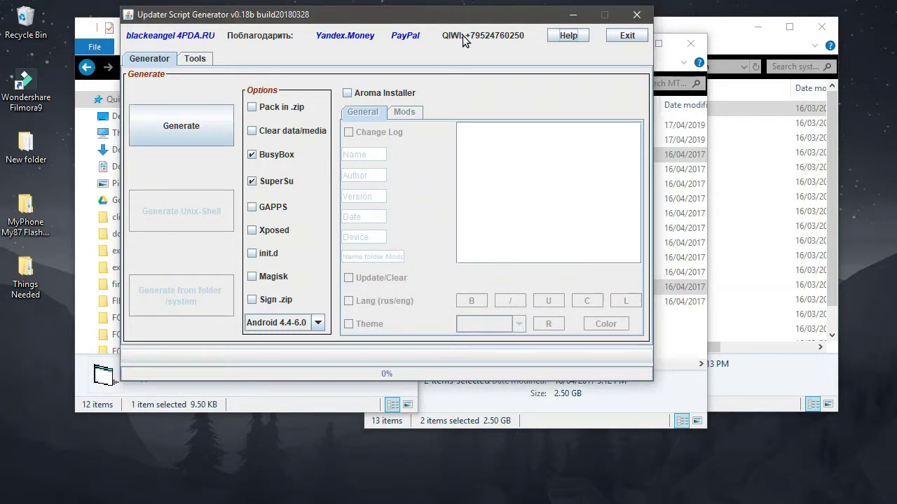
{"action": "left_click_drag", "start_coordinate": [465, 19], "coordinate": [449, 32]}
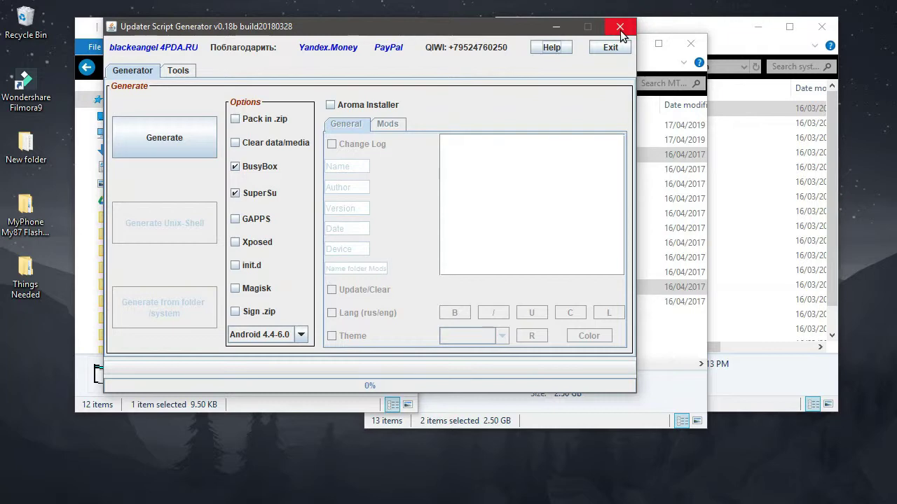
{"action": "left_click_drag", "start_coordinate": [319, 28], "coordinate": [403, 123]}
Close the generator and open the .tmp folder in the USG18a1232 window
{"action": "left_click", "coordinate": [695, 142]}
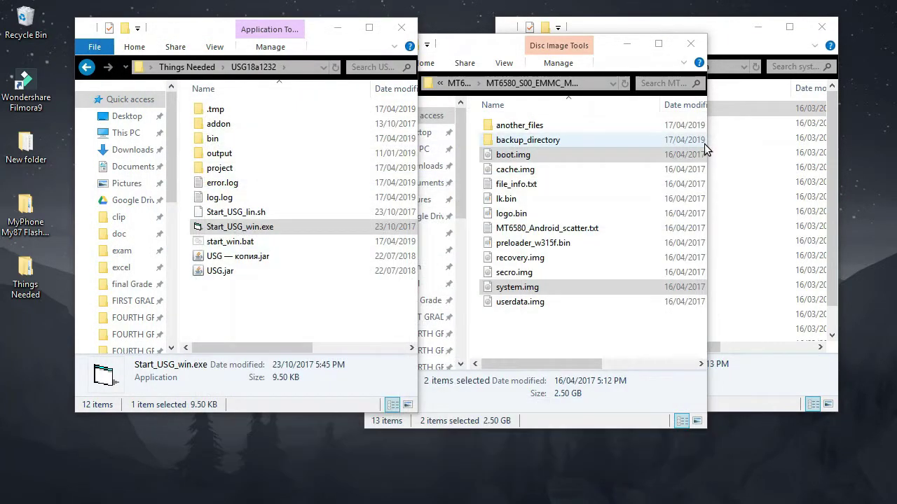
{"action": "left_click", "coordinate": [181, 25]}
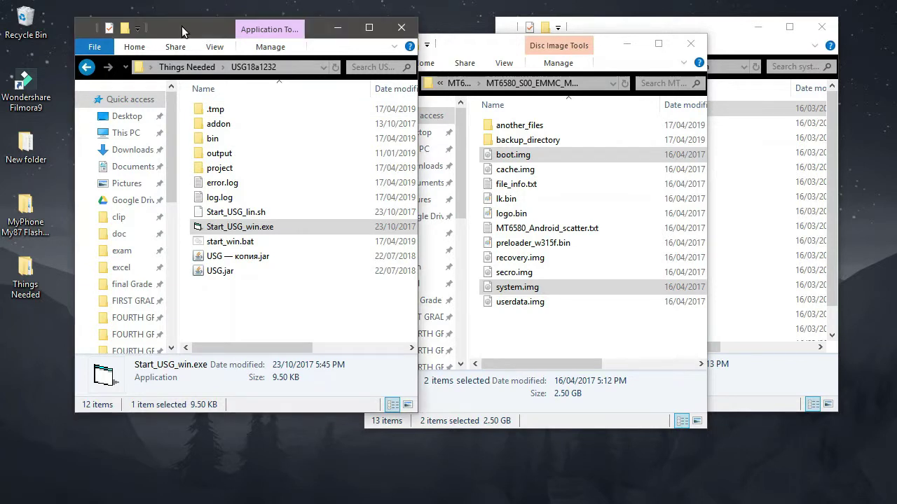
{"action": "left_click", "coordinate": [215, 117]}
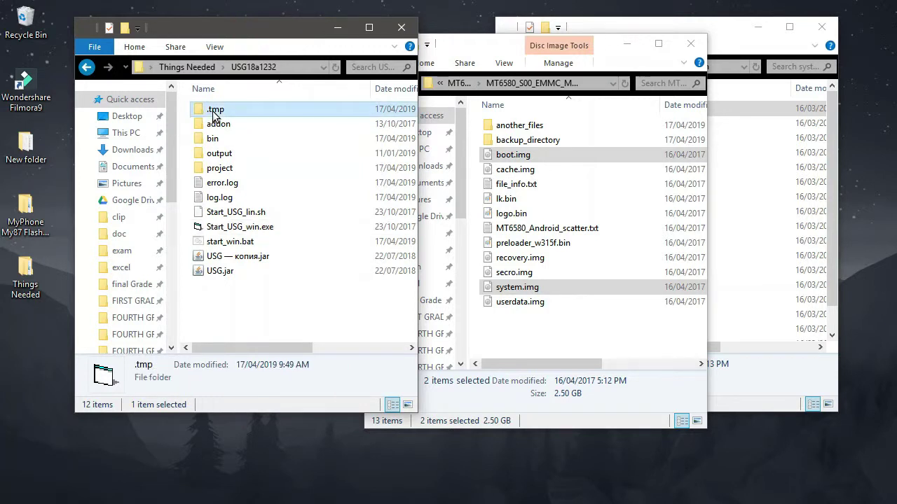
{"action": "double_click", "coordinate": [215, 117]}
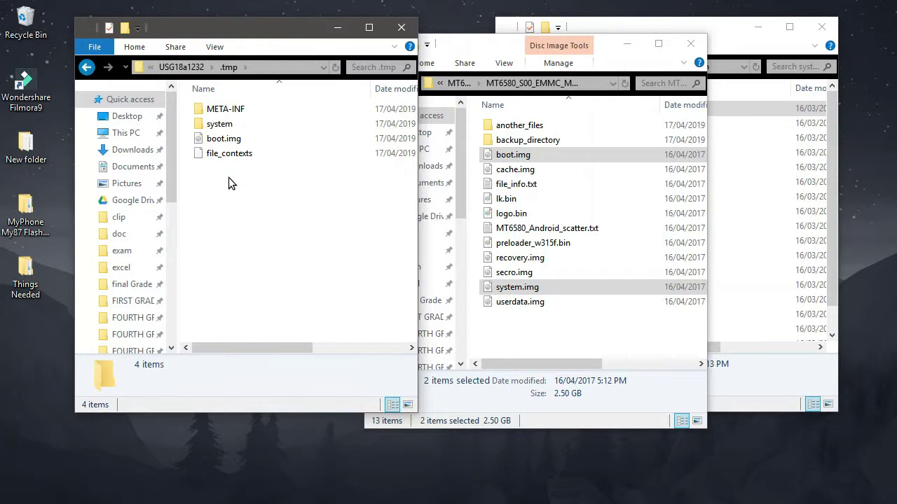
Drill into META-INF\com\google\android and select the updater-script file
{"action": "double_click", "coordinate": [232, 111]}
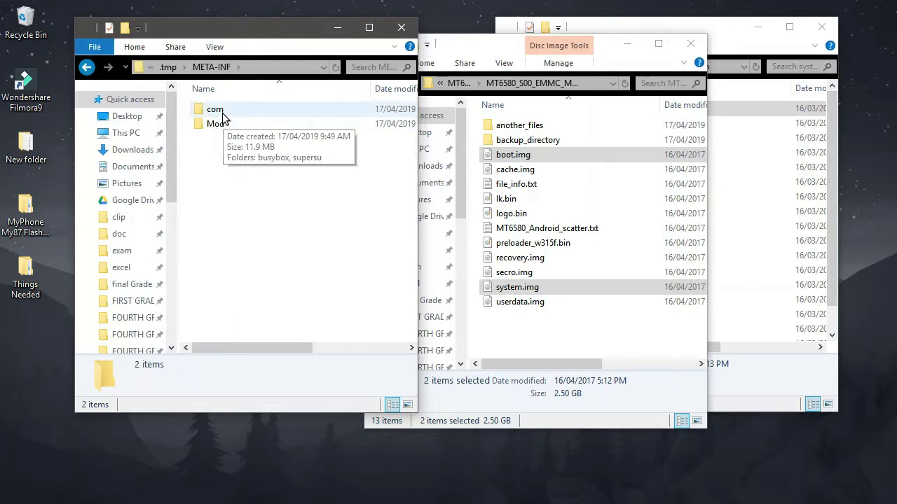
{"action": "double_click", "coordinate": [215, 110]}
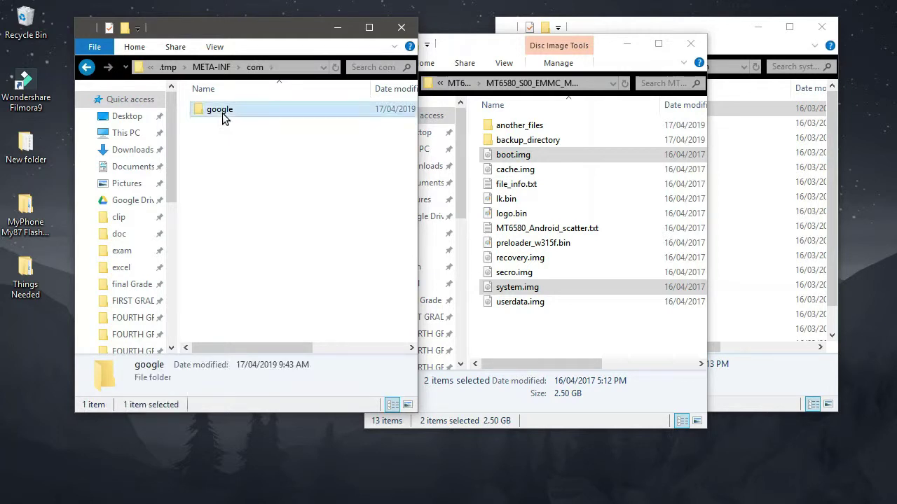
{"action": "double_click", "coordinate": [223, 112]}
{"action": "double_click", "coordinate": [220, 112]}
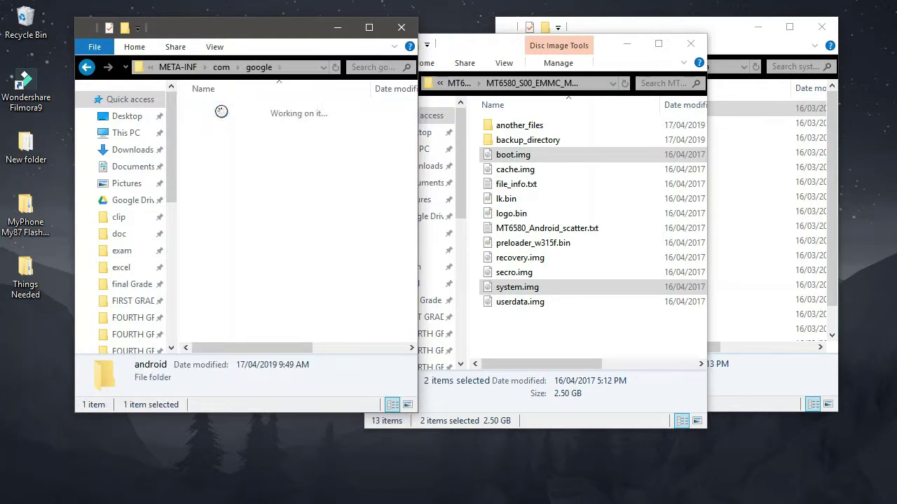
{"action": "left_click", "coordinate": [227, 138]}
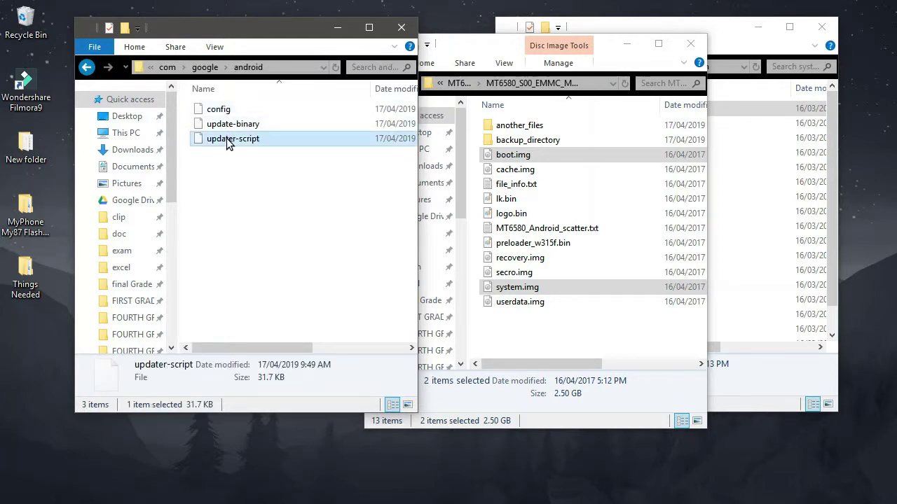
{"action": "right_click", "coordinate": [226, 138]}
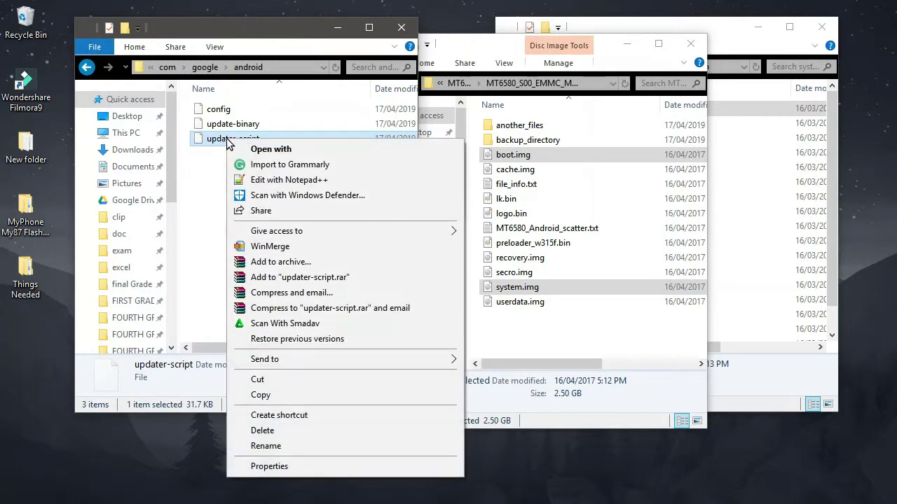
{"action": "left_click", "coordinate": [256, 180]}
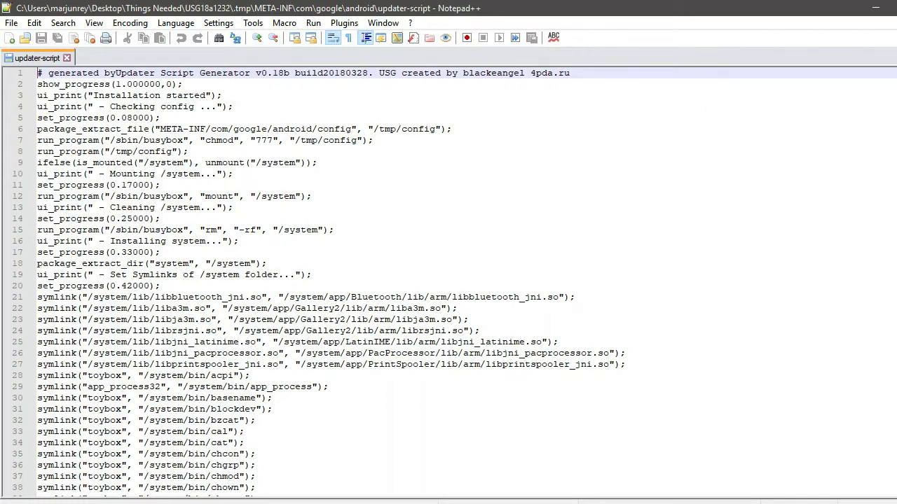
{"action": "scroll", "coordinate": [448, 280], "scroll_direction": "down", "scroll_amount": 3}
{"action": "scroll", "coordinate": [448, 280], "scroll_direction": "up", "scroll_amount": 3}
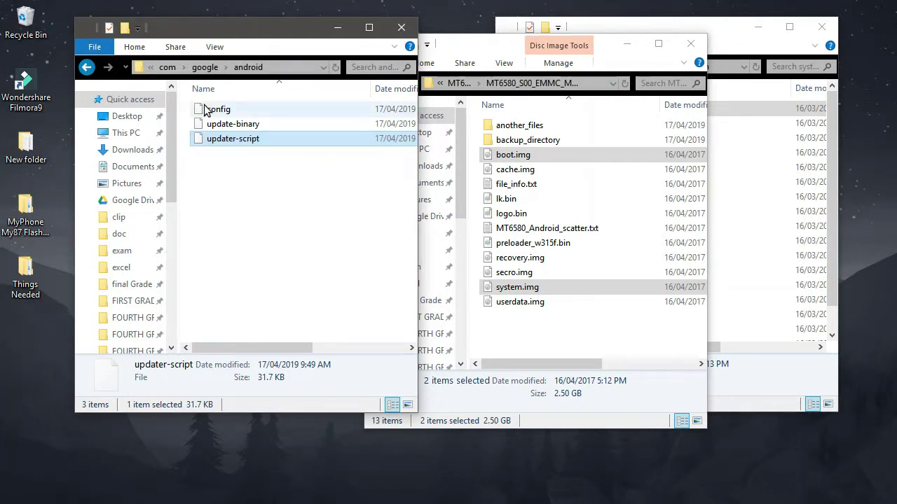
Navigate from android up to .tmp and into system\app
{"action": "left_click", "coordinate": [166, 68]}
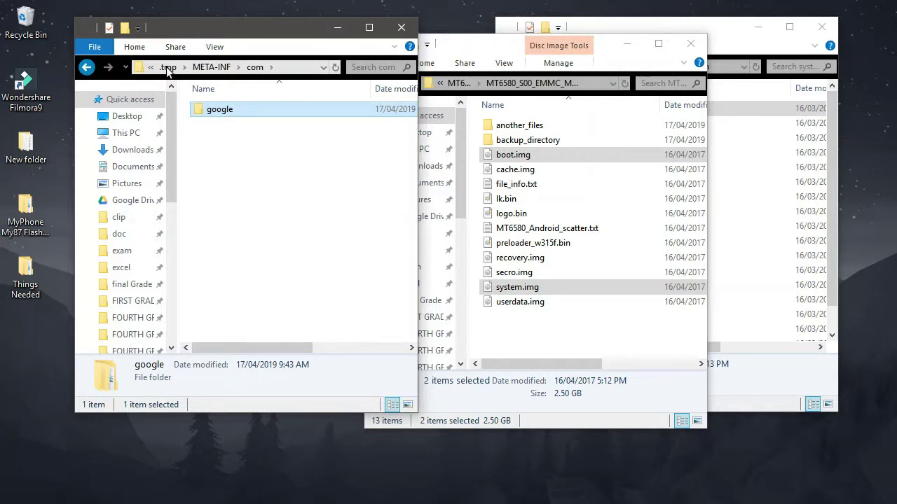
{"action": "left_click", "coordinate": [168, 68]}
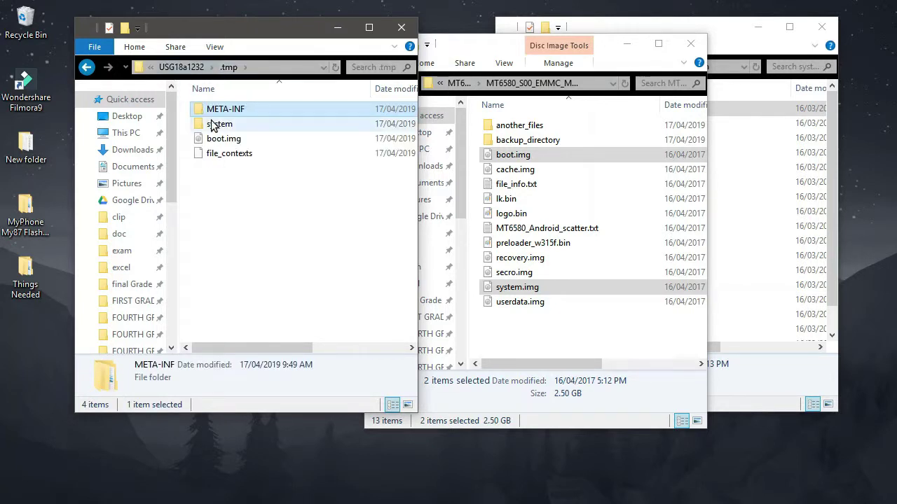
{"action": "left_click", "coordinate": [213, 126]}
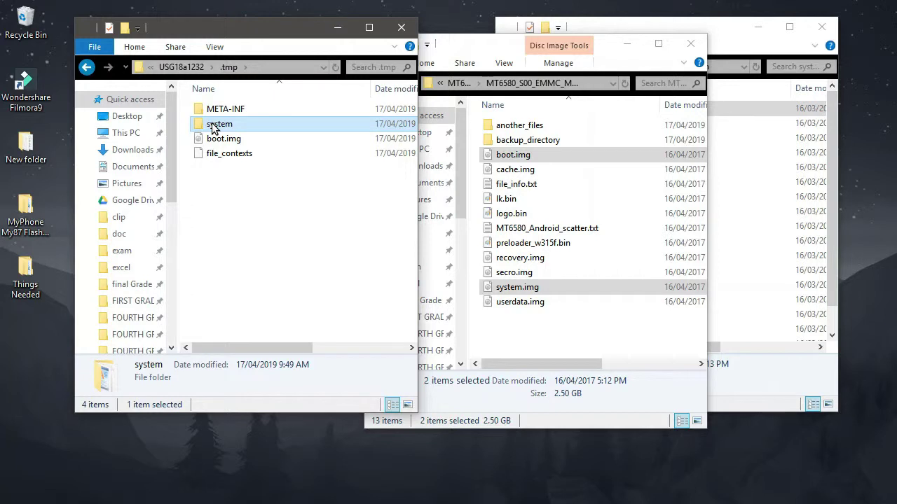
{"action": "double_click", "coordinate": [212, 126]}
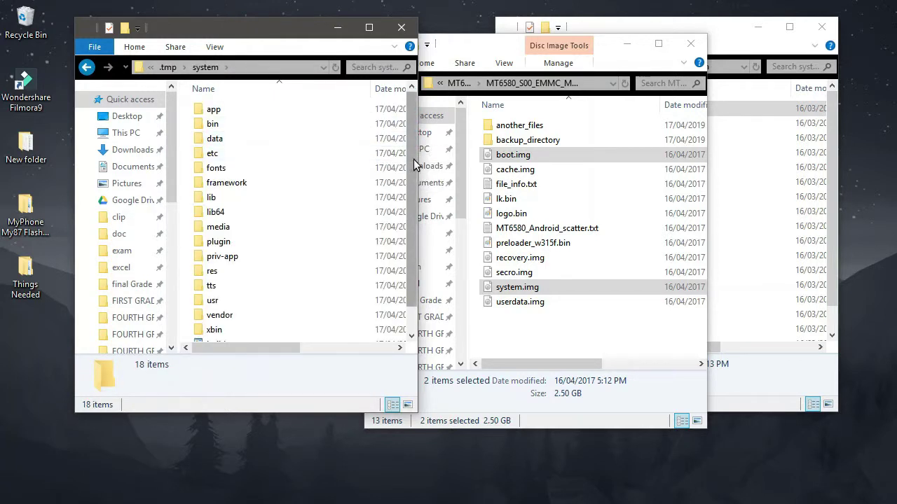
{"action": "left_click", "coordinate": [364, 112]}
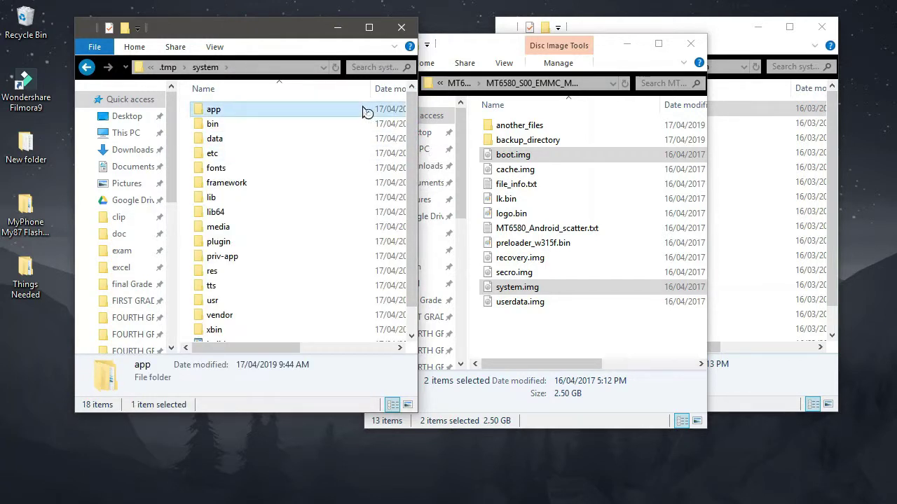
{"action": "double_click", "coordinate": [364, 113]}
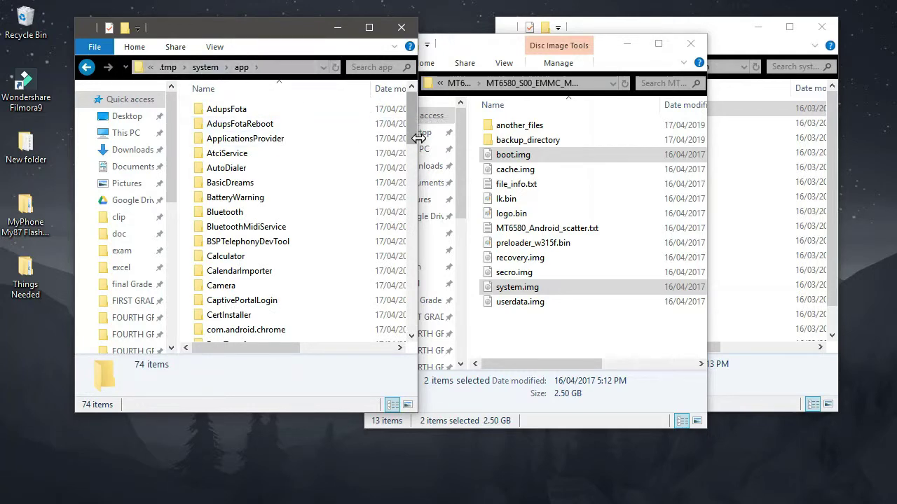
{"action": "left_click_drag", "start_coordinate": [412, 140], "coordinate": [413, 183]}
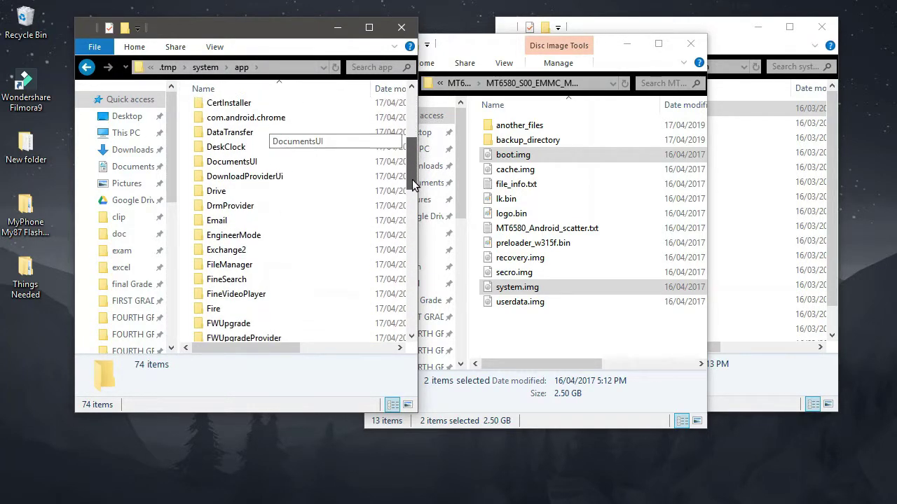
Delete the Drive and Email app folders
{"action": "left_click", "coordinate": [261, 190]}
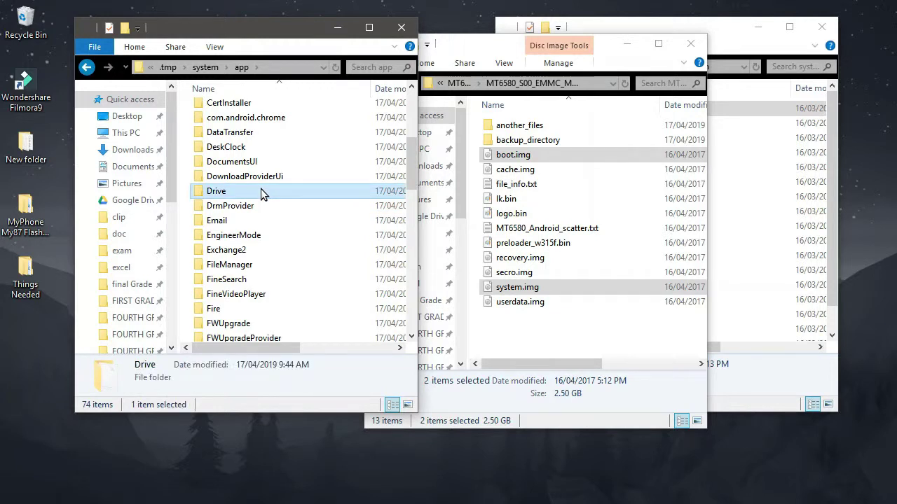
{"action": "key", "text": "Delete"}
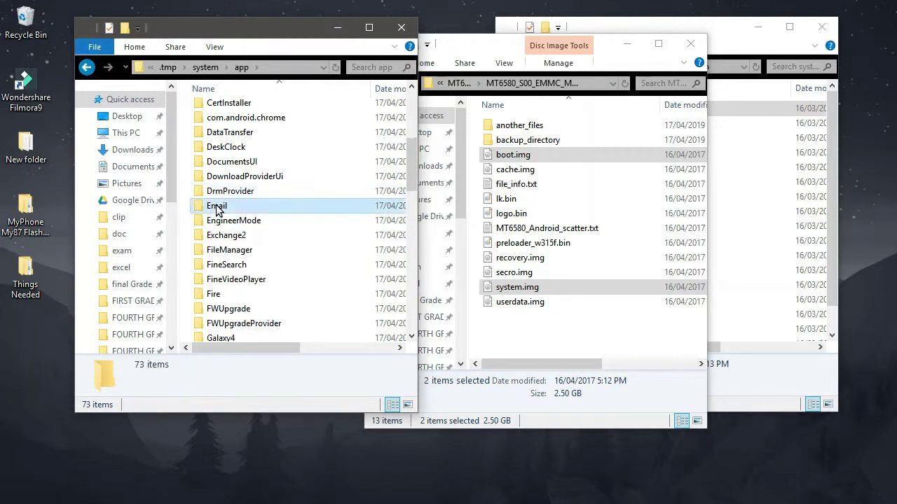
{"action": "left_click", "coordinate": [216, 209]}
{"action": "key", "text": "Delete"}
Return to the .tmp\system folder and select build.prop
{"action": "left_click", "coordinate": [205, 66]}
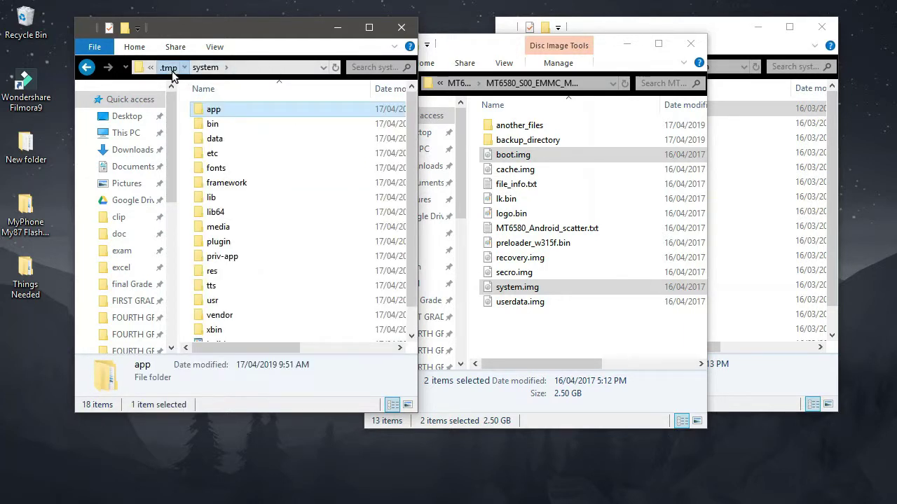
{"action": "left_click", "coordinate": [172, 71]}
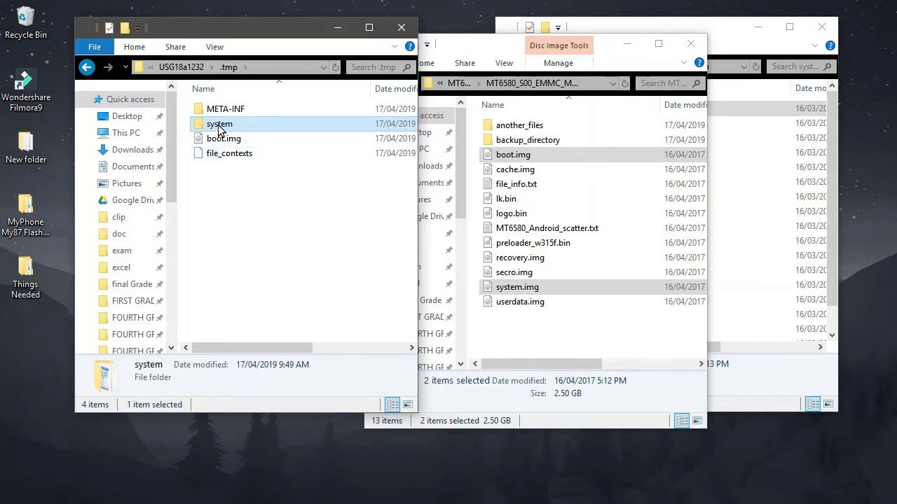
{"action": "double_click", "coordinate": [220, 126]}
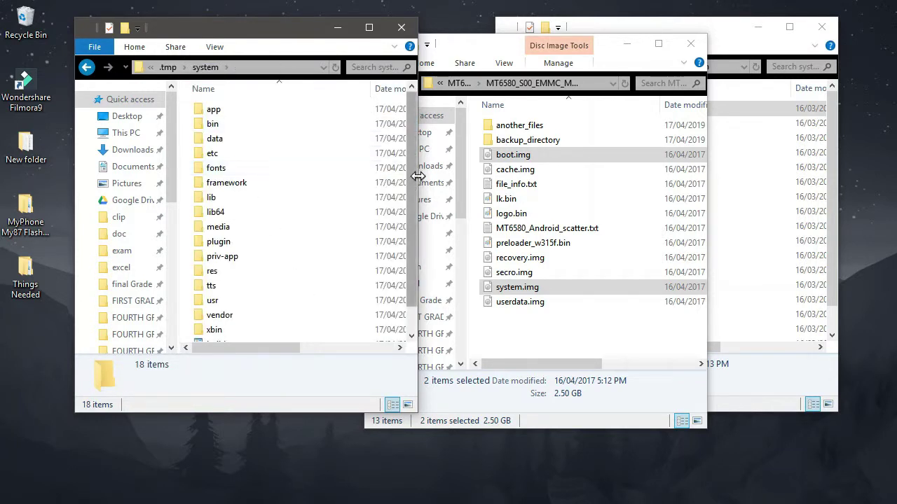
{"action": "left_click_drag", "start_coordinate": [414, 184], "coordinate": [410, 250]}
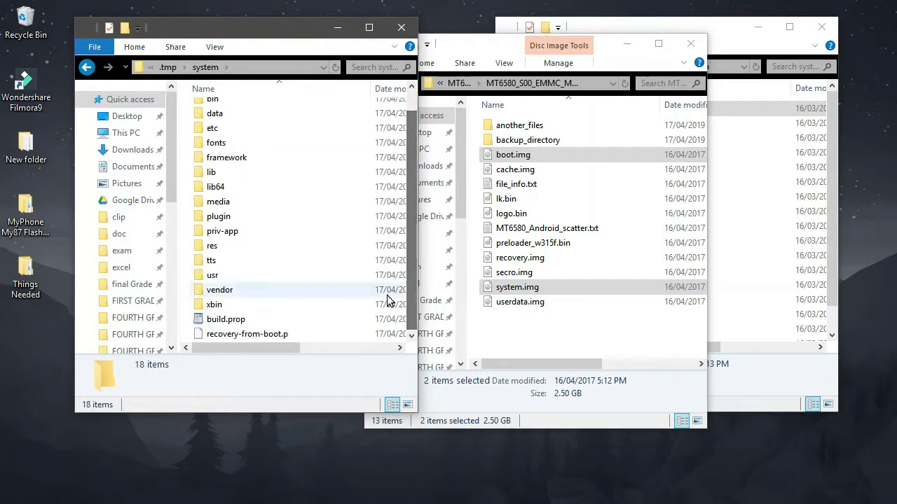
{"action": "left_click", "coordinate": [298, 319]}
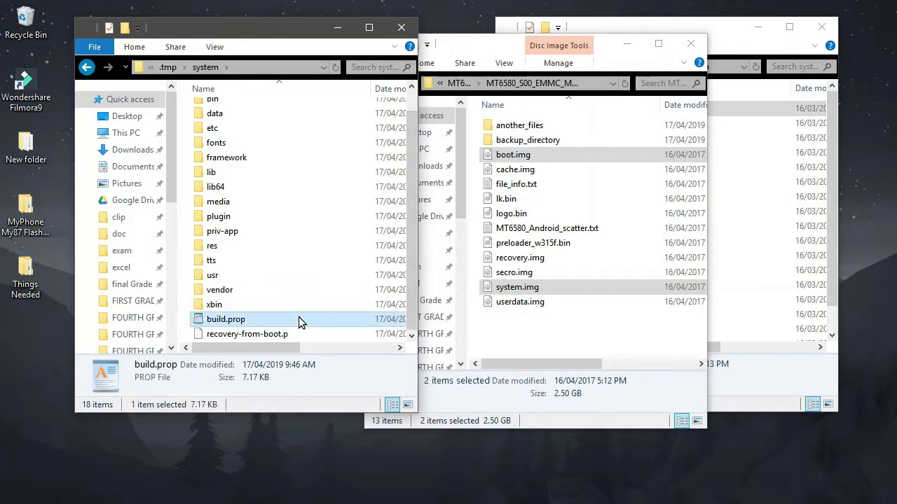
Open build.prop in Notepad++ with Edit with Notepad++ and place the cursor in it
{"action": "right_click", "coordinate": [299, 319]}
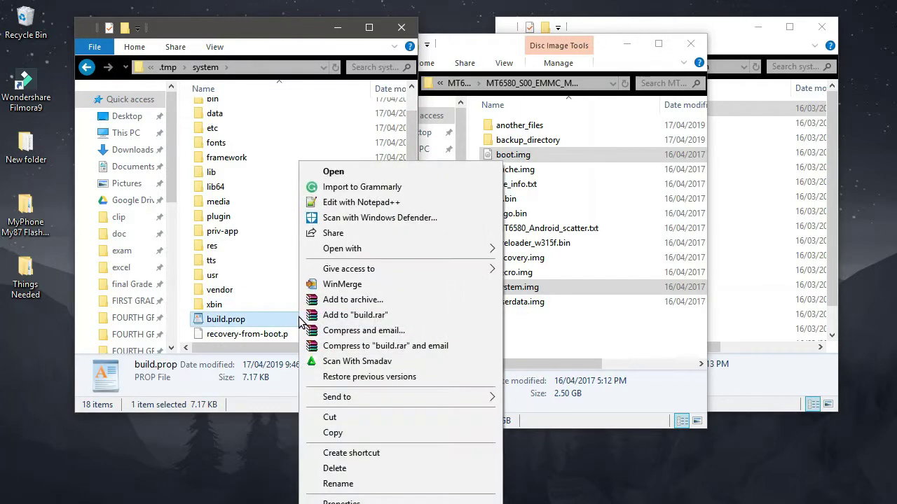
{"action": "left_click", "coordinate": [352, 203]}
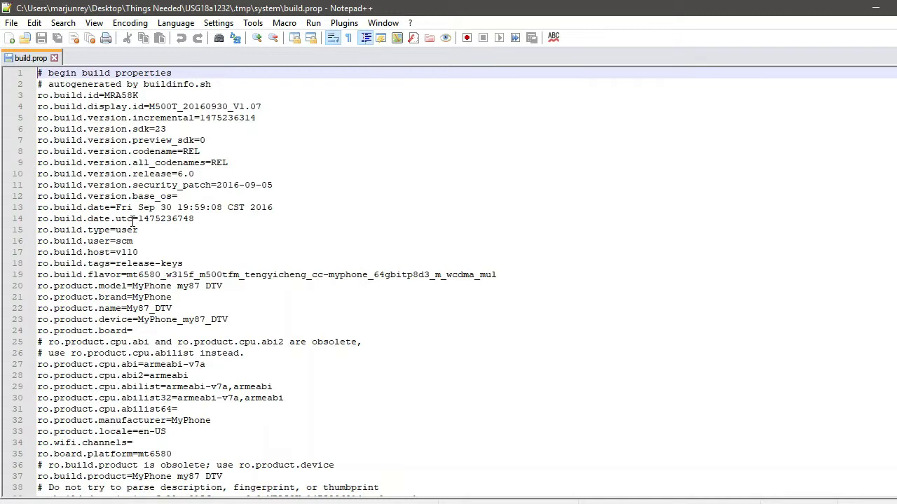
{"action": "left_click", "coordinate": [174, 321]}
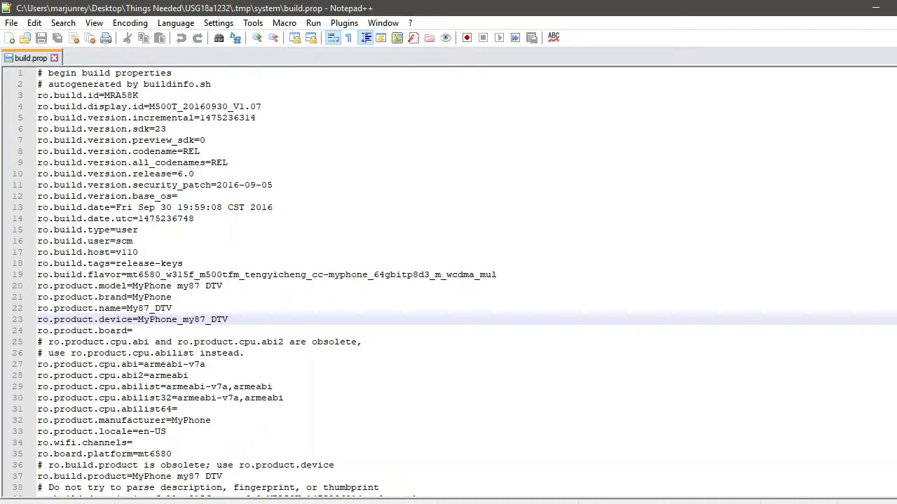
Add blank lines after build.prop's last line 244, then close it and answer the save prompt
{"action": "scroll", "coordinate": [333, 280], "scroll_direction": "down", "scroll_amount": 20}
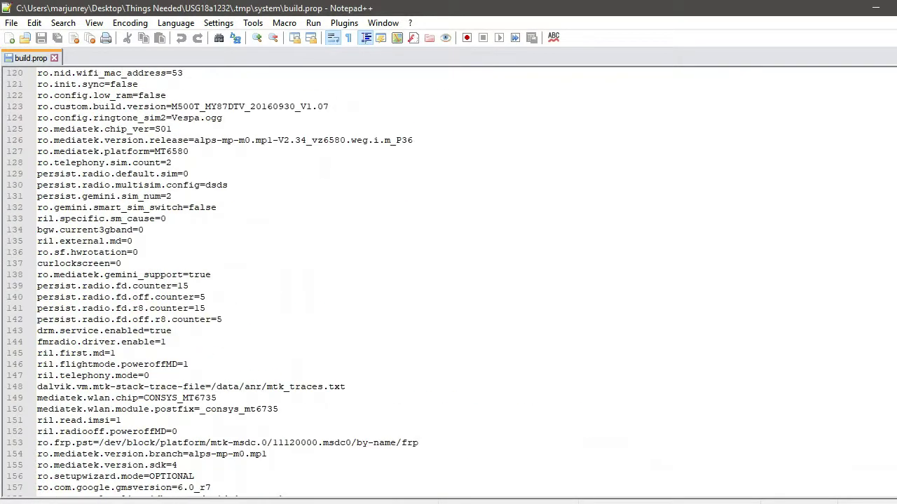
{"action": "scroll", "coordinate": [568, 487], "scroll_direction": "down", "scroll_amount": 20}
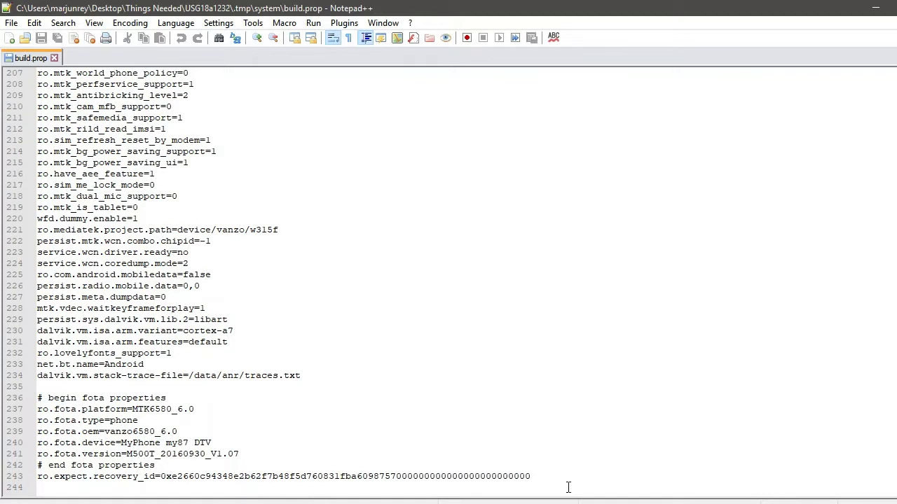
{"action": "left_click", "coordinate": [282, 488]}
{"action": "key", "text": "Return"}
{"action": "key", "text": "Return"}
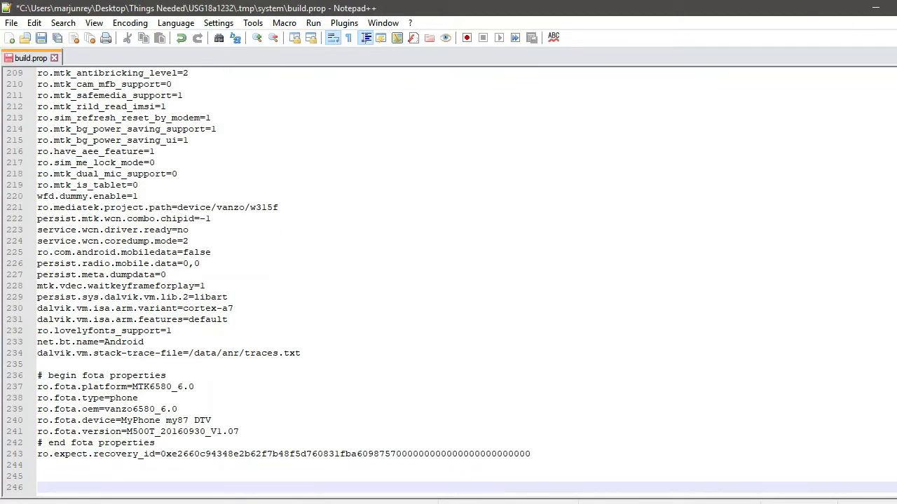
{"action": "key", "text": "ctrl+w"}
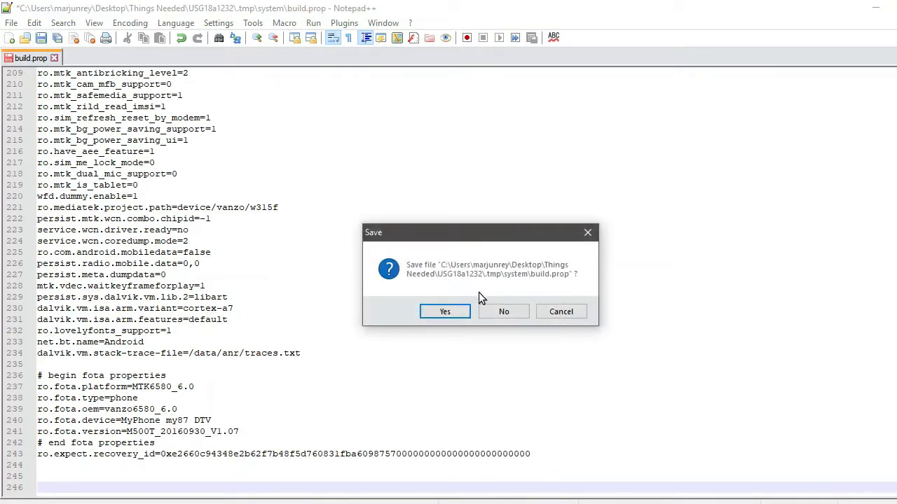
{"action": "left_click", "coordinate": [504, 311]}
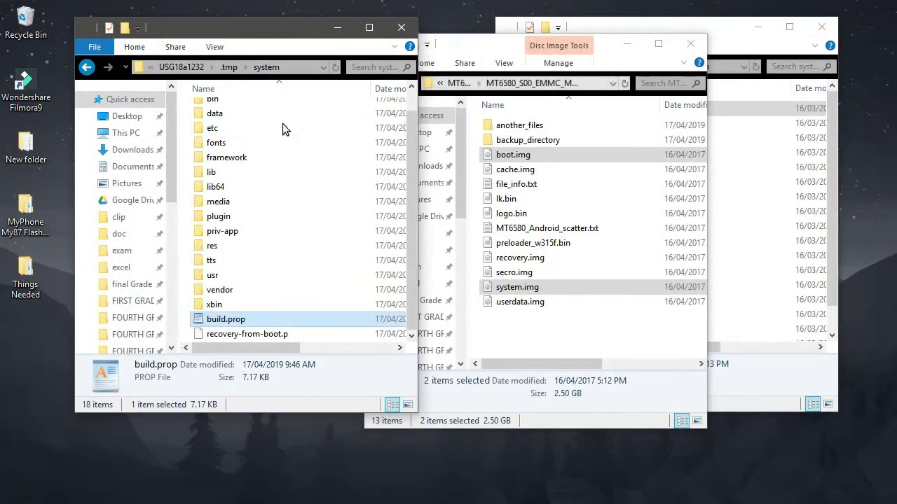
Go back to the 12-item USG18a1232 folder showing .tmp beside the MT6580 firmware folder
{"action": "left_click", "coordinate": [181, 67]}
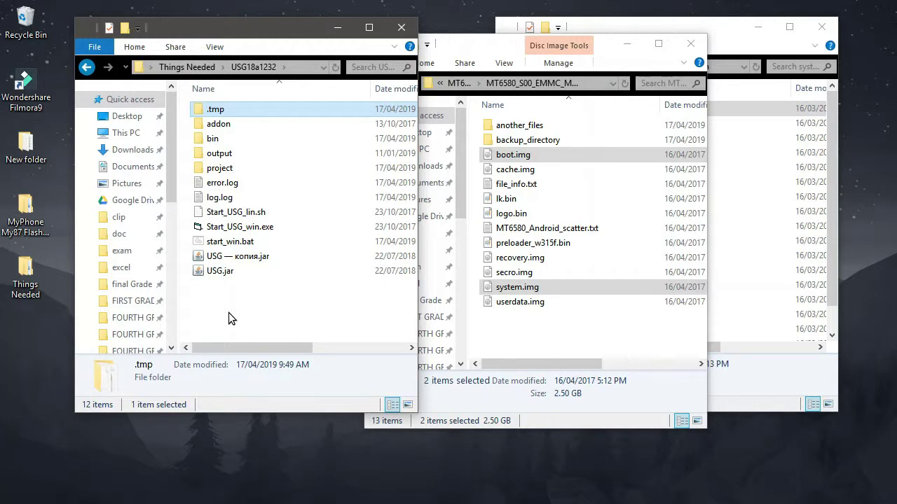
{"action": "left_click", "coordinate": [231, 501]}
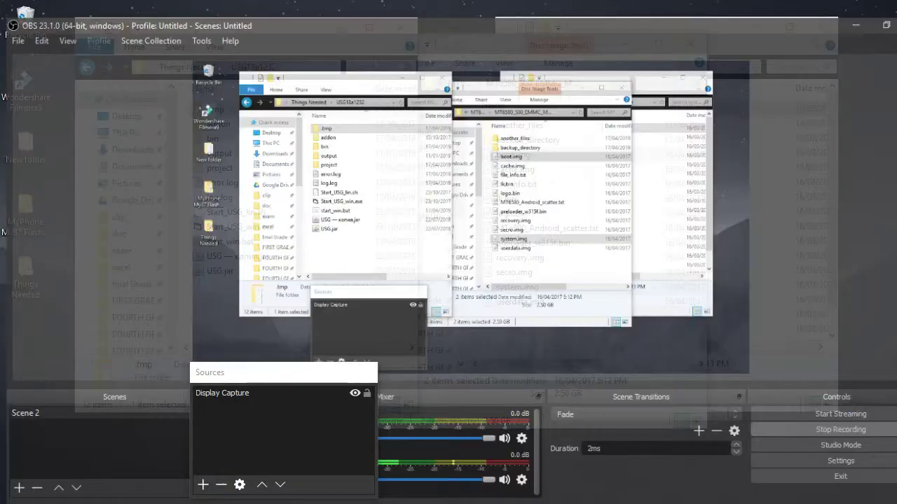